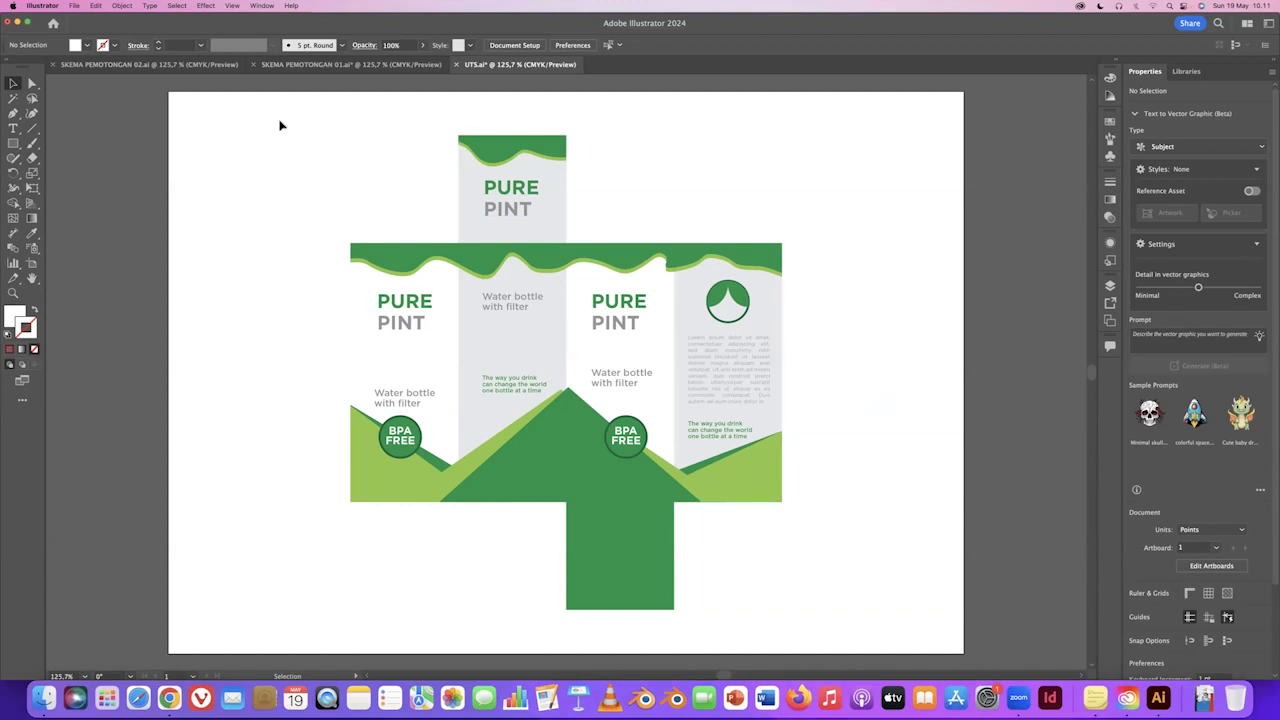
Step: Select the whole Pure Pint box layout and fit the artboard to the selected art
{"action": "left_click_drag", "start_coordinate": [277, 120], "coordinate": [826, 620]}
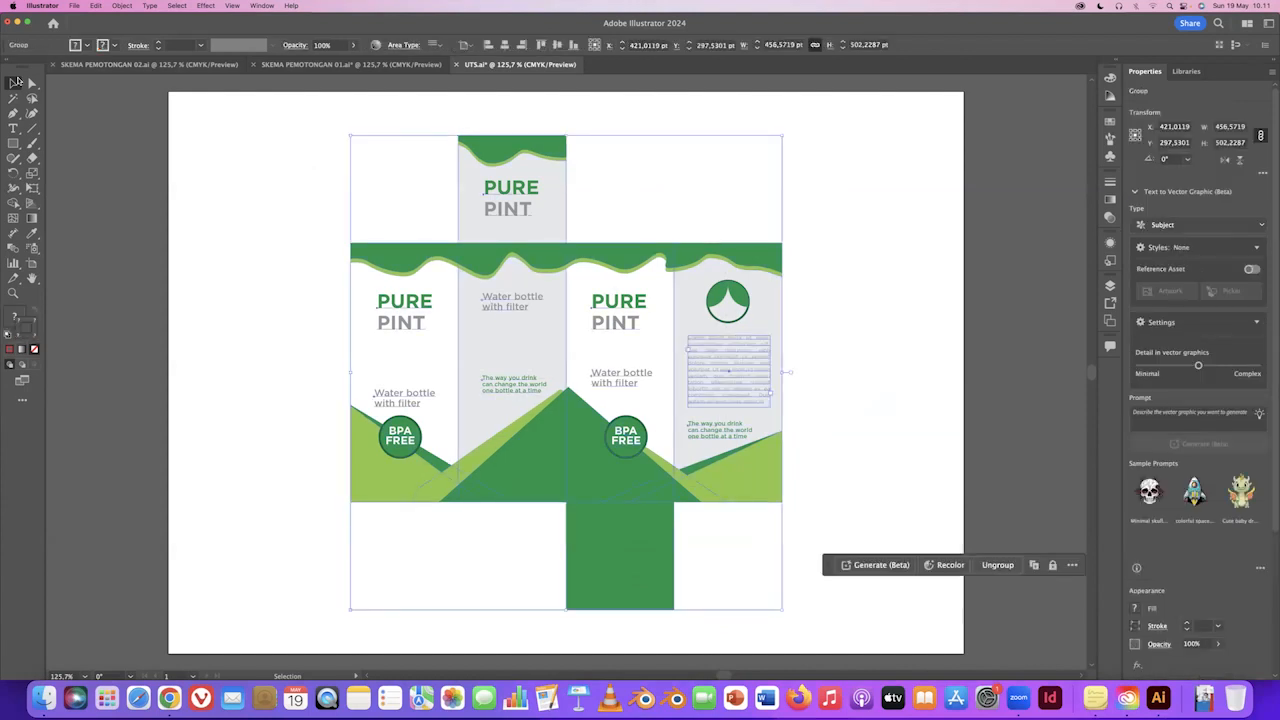
{"action": "left_click", "coordinate": [128, 6]}
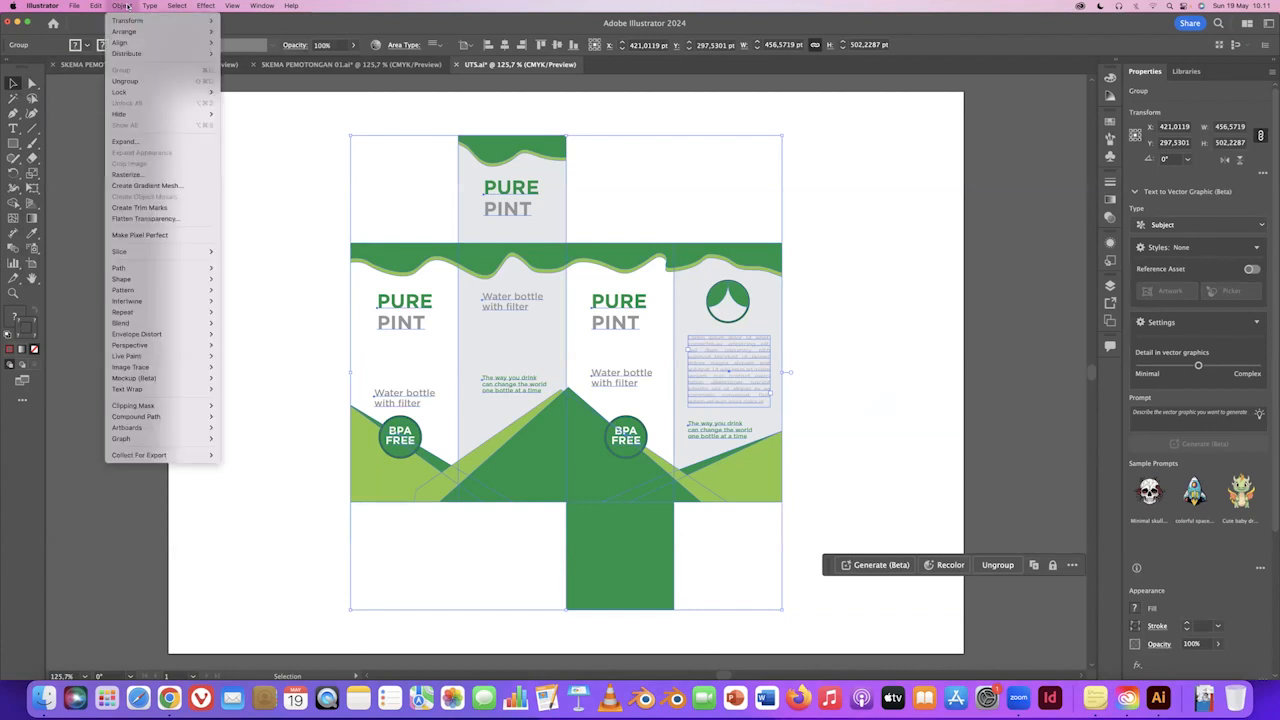
{"action": "mouse_move", "coordinate": [163, 428]}
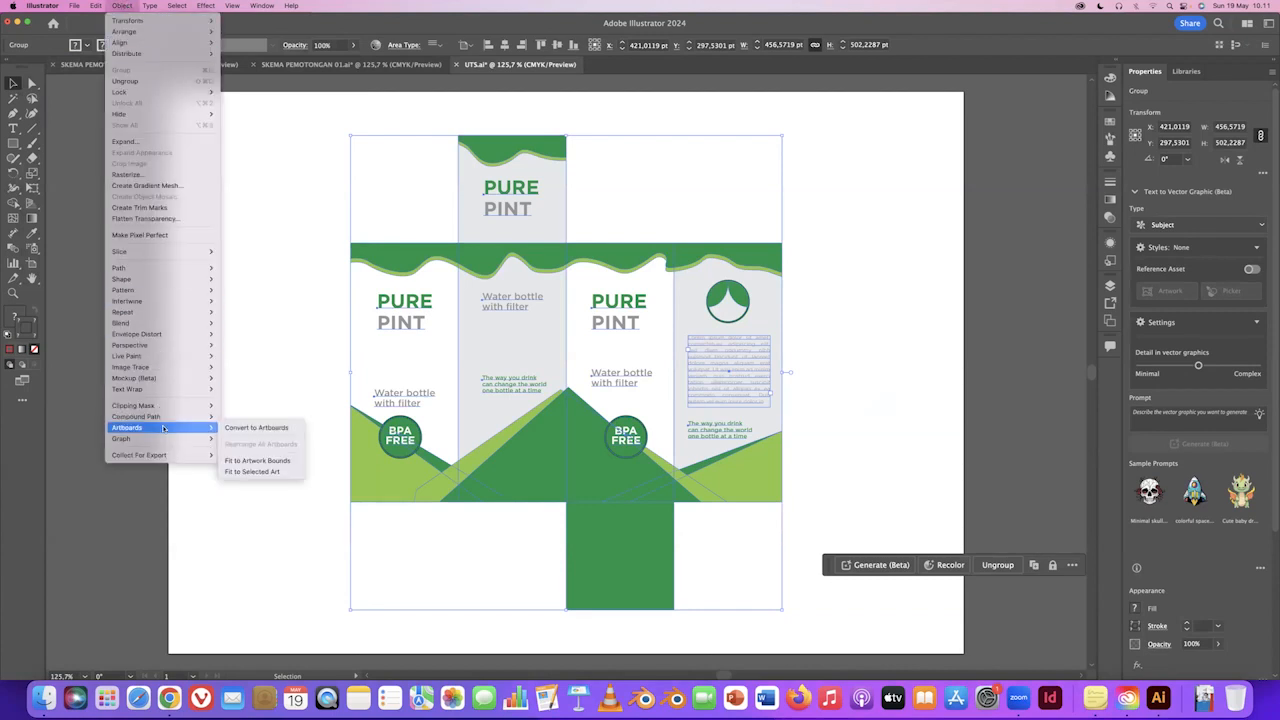
{"action": "left_click", "coordinate": [258, 471]}
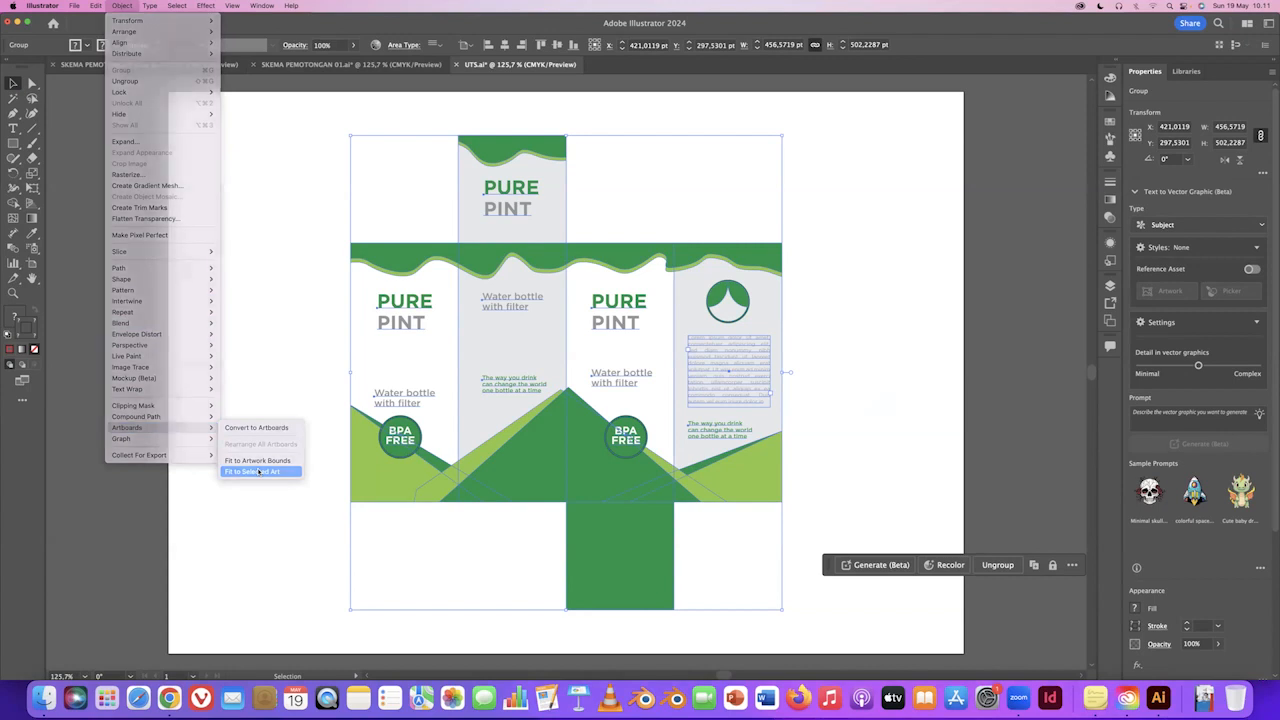
{"action": "left_click", "coordinate": [855, 275]}
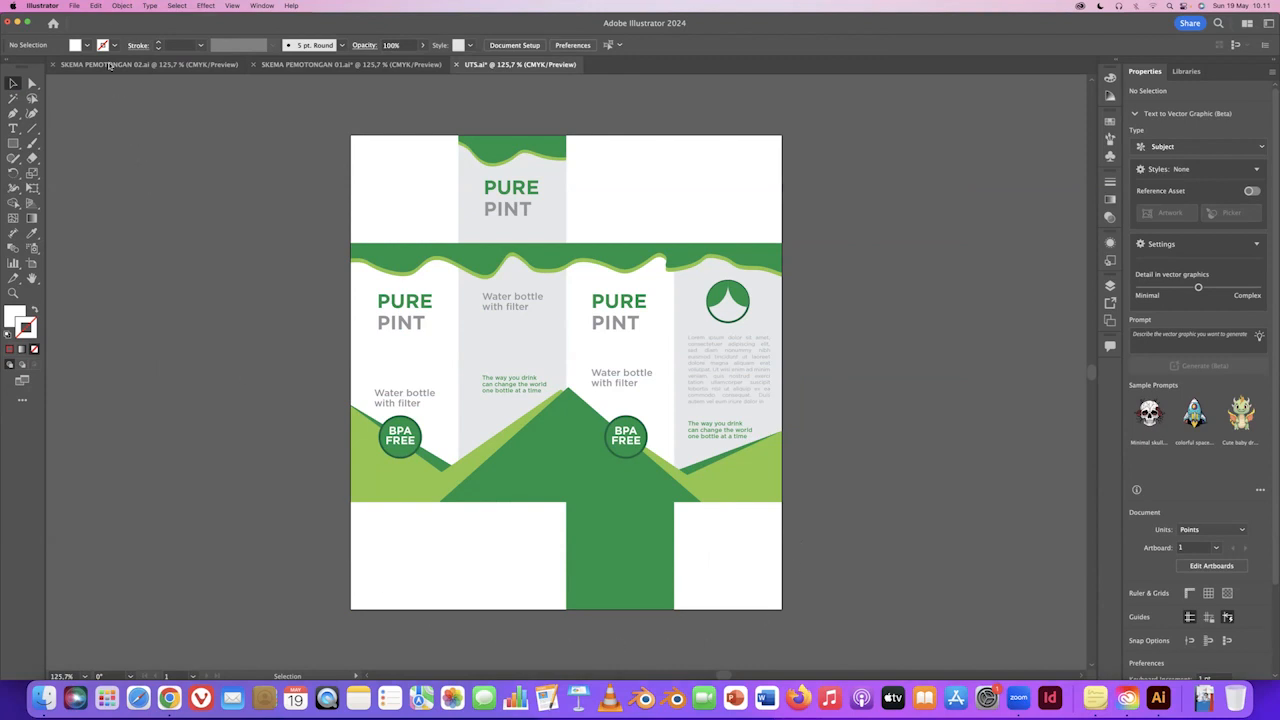
Step: Export the artboard to the Desktop as PACKAGING DESIGN.png, using artboards, at High (300 ppi) with a transparent background
{"action": "left_click", "coordinate": [76, 7]}
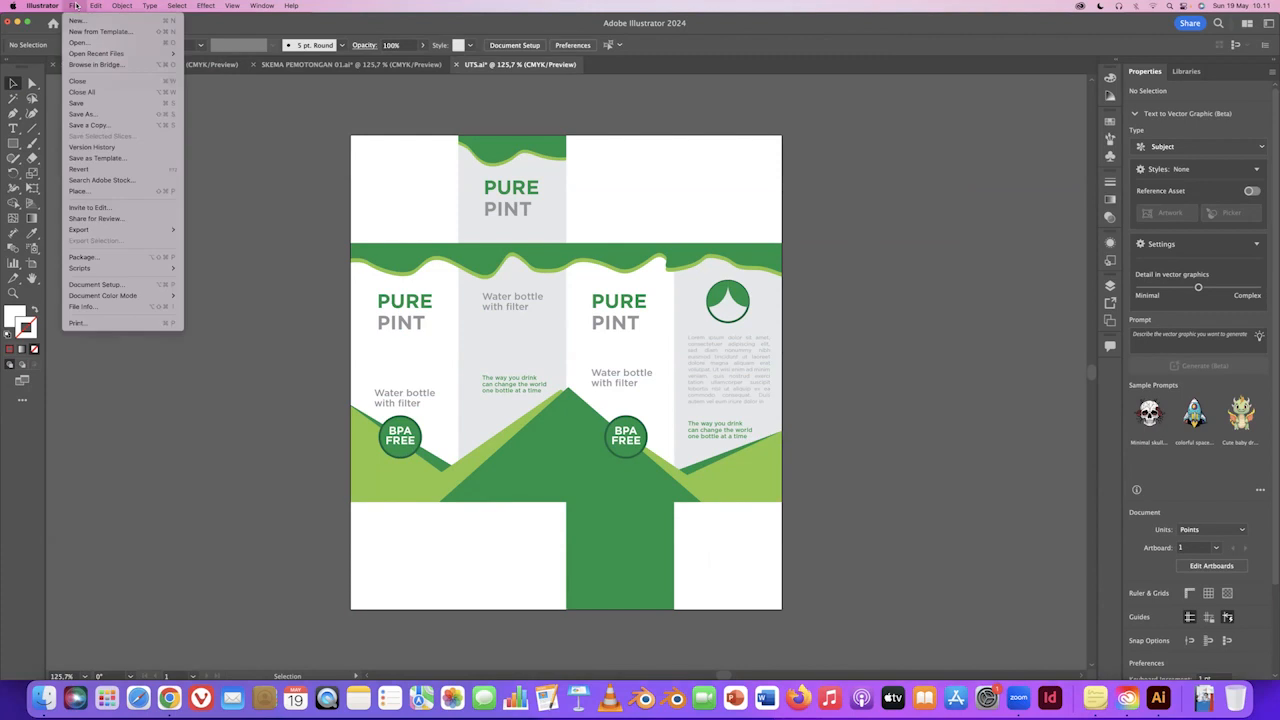
{"action": "mouse_move", "coordinate": [113, 232]}
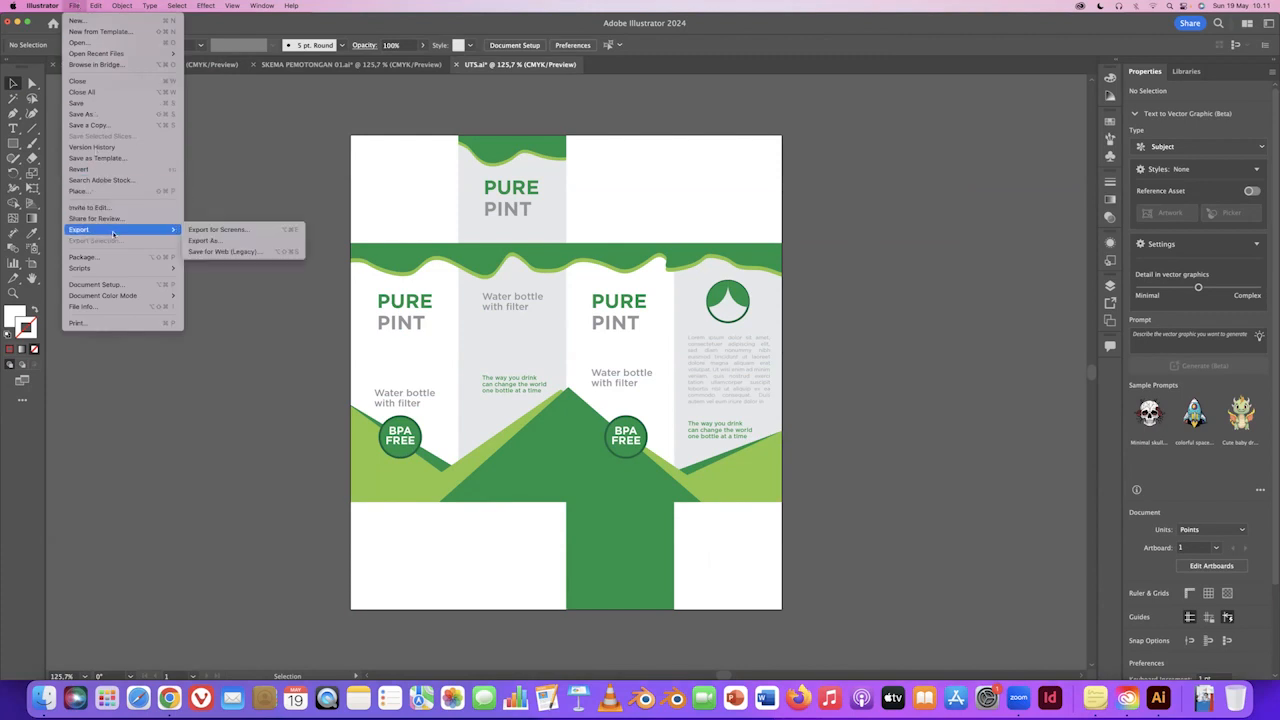
{"action": "left_click", "coordinate": [208, 243]}
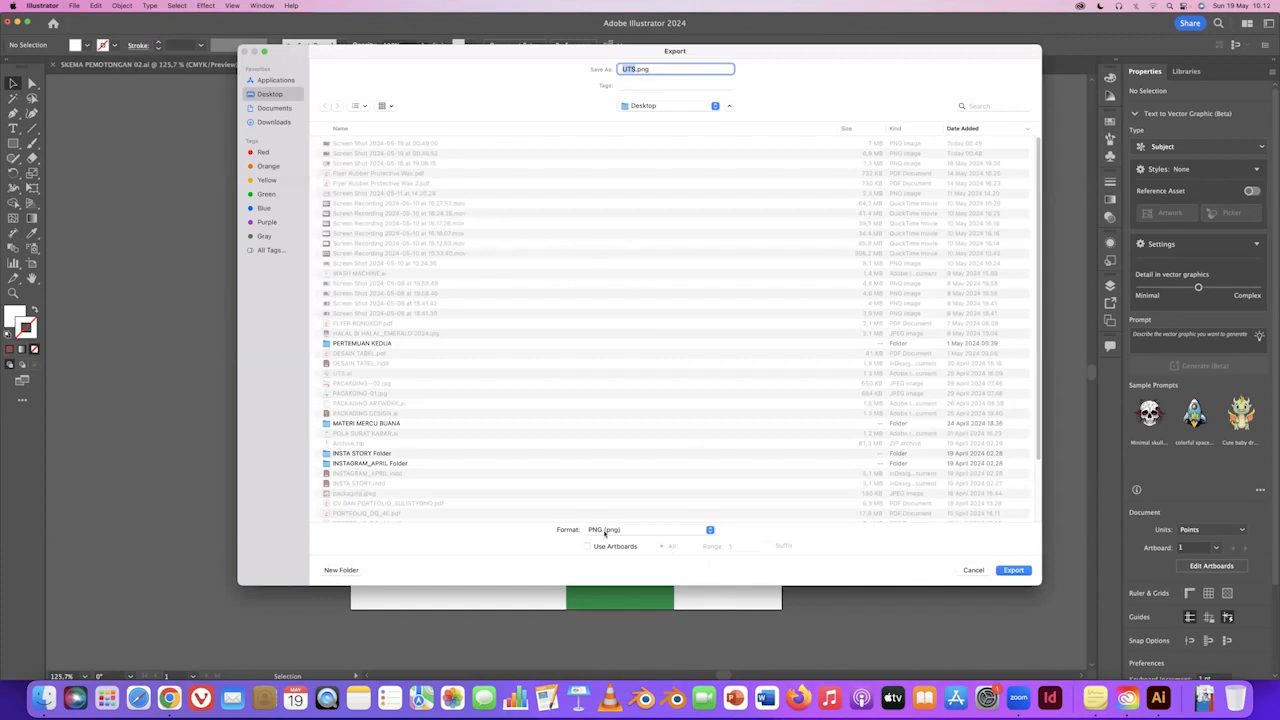
{"action": "left_click", "coordinate": [604, 531]}
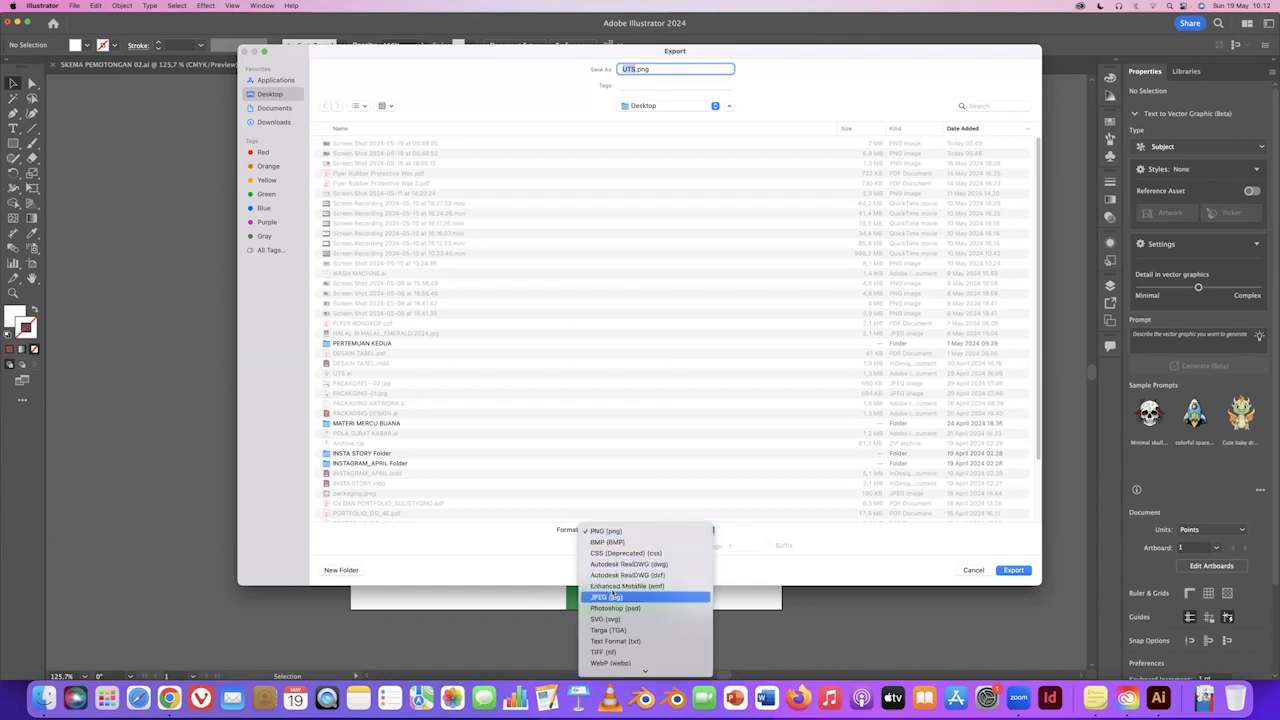
{"action": "left_click", "coordinate": [797, 69]}
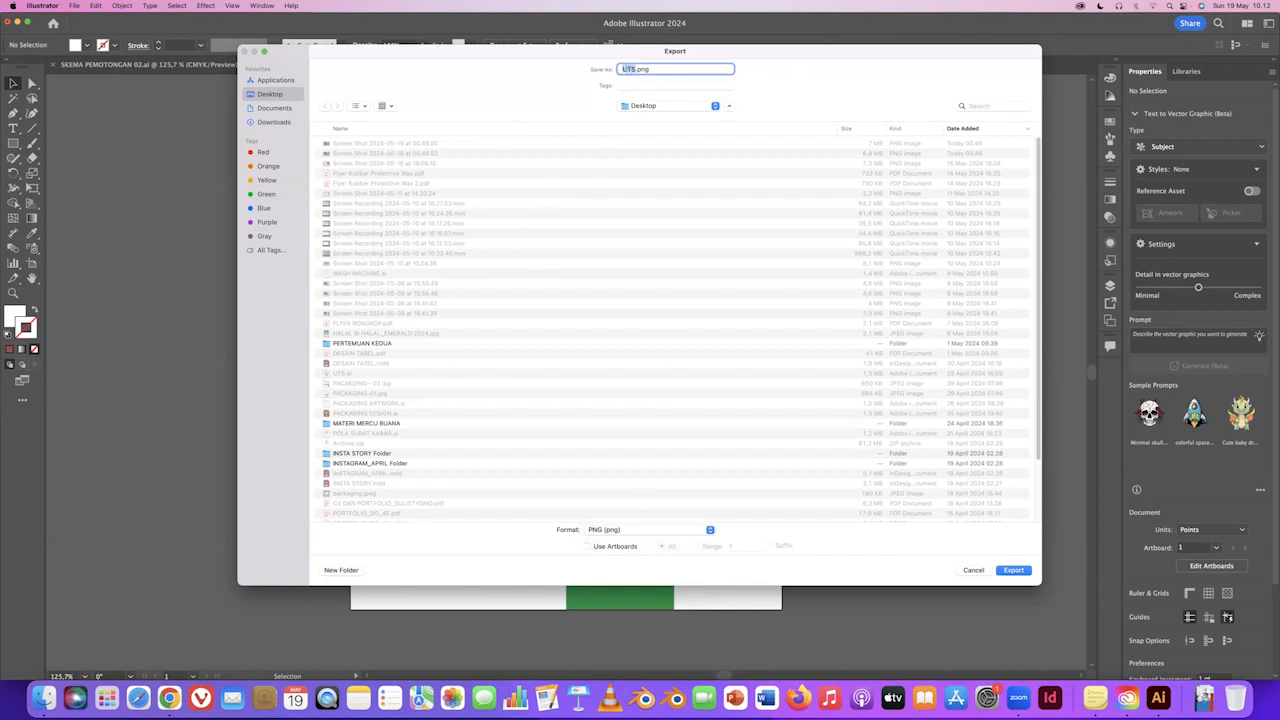
{"action": "type", "text": "PACKAGING DESIGN"}
{"action": "left_click", "coordinate": [587, 547]}
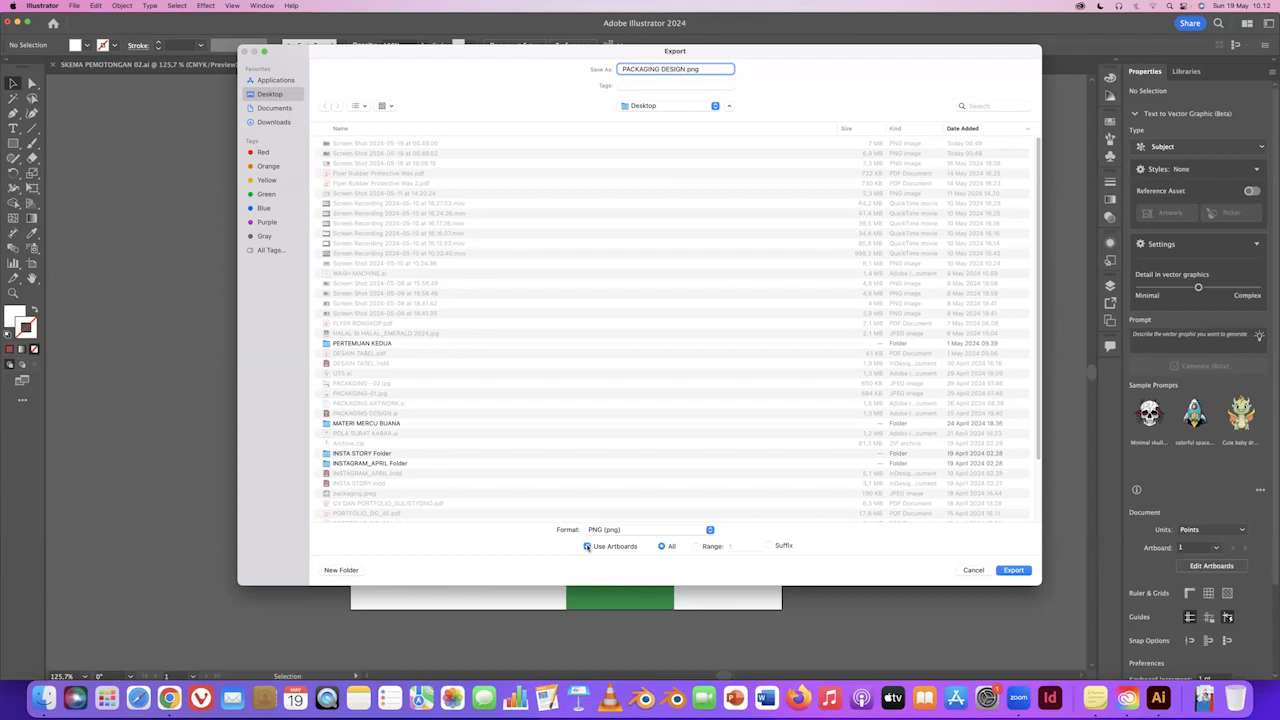
{"action": "left_click", "coordinate": [1024, 574]}
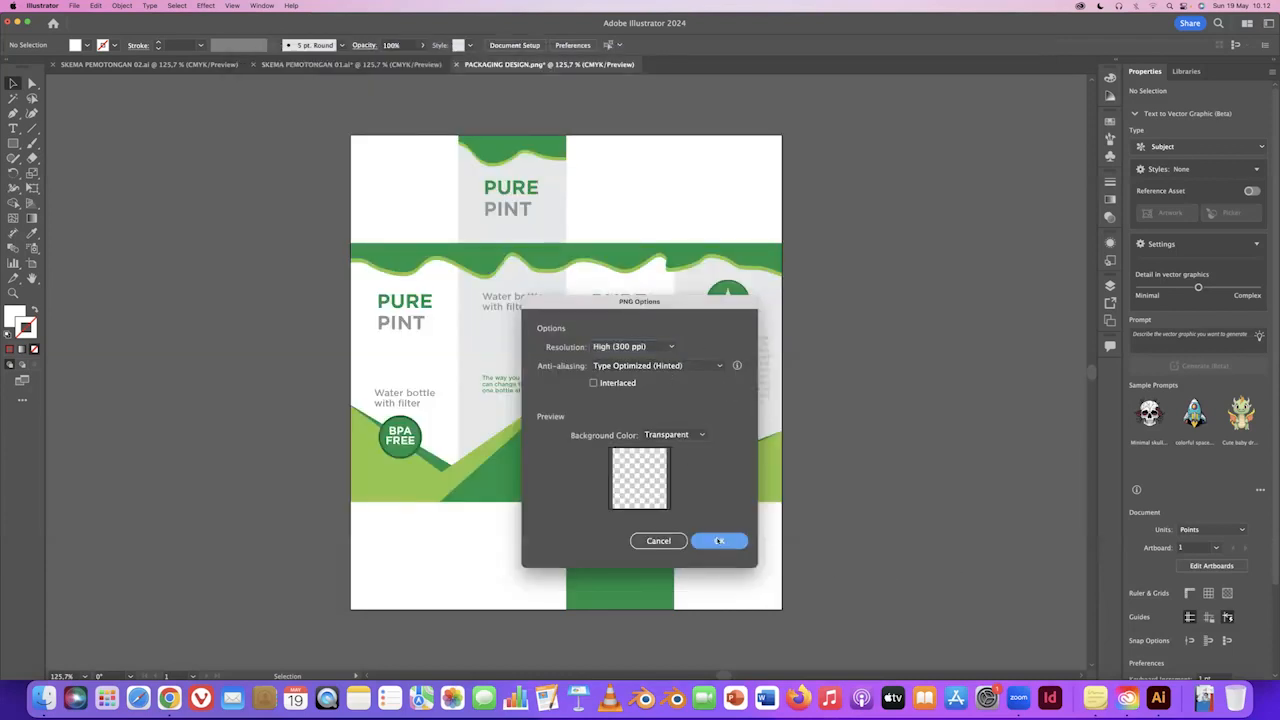
{"action": "key", "text": "Return"}
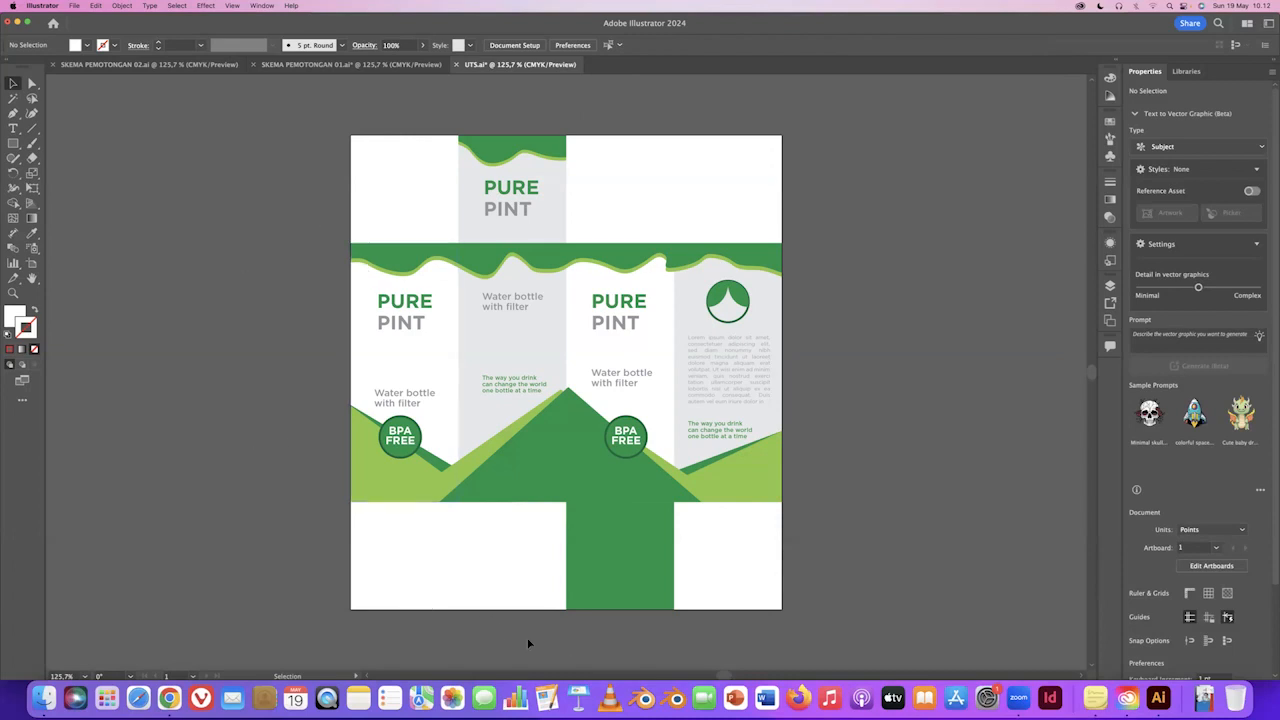
Step: Open Blender, make its window full screen and dismiss the splash screen
{"action": "left_click", "coordinate": [678, 683]}
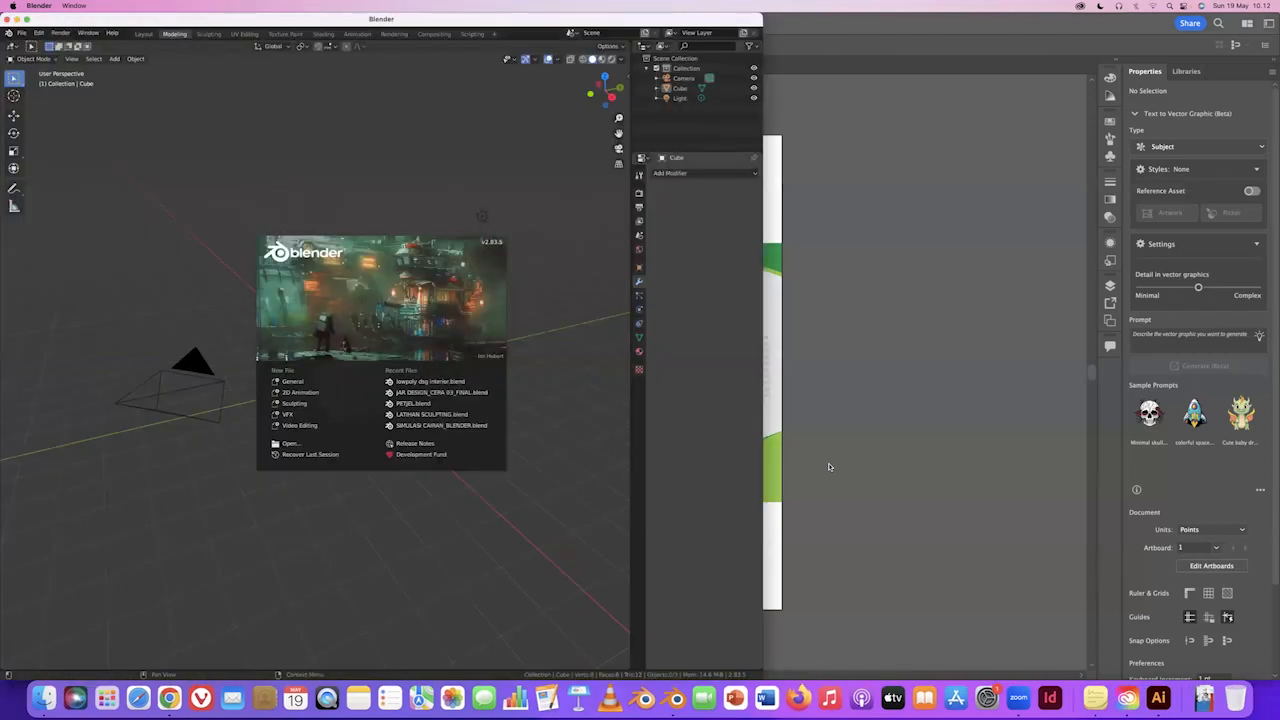
{"action": "left_click", "coordinate": [27, 19]}
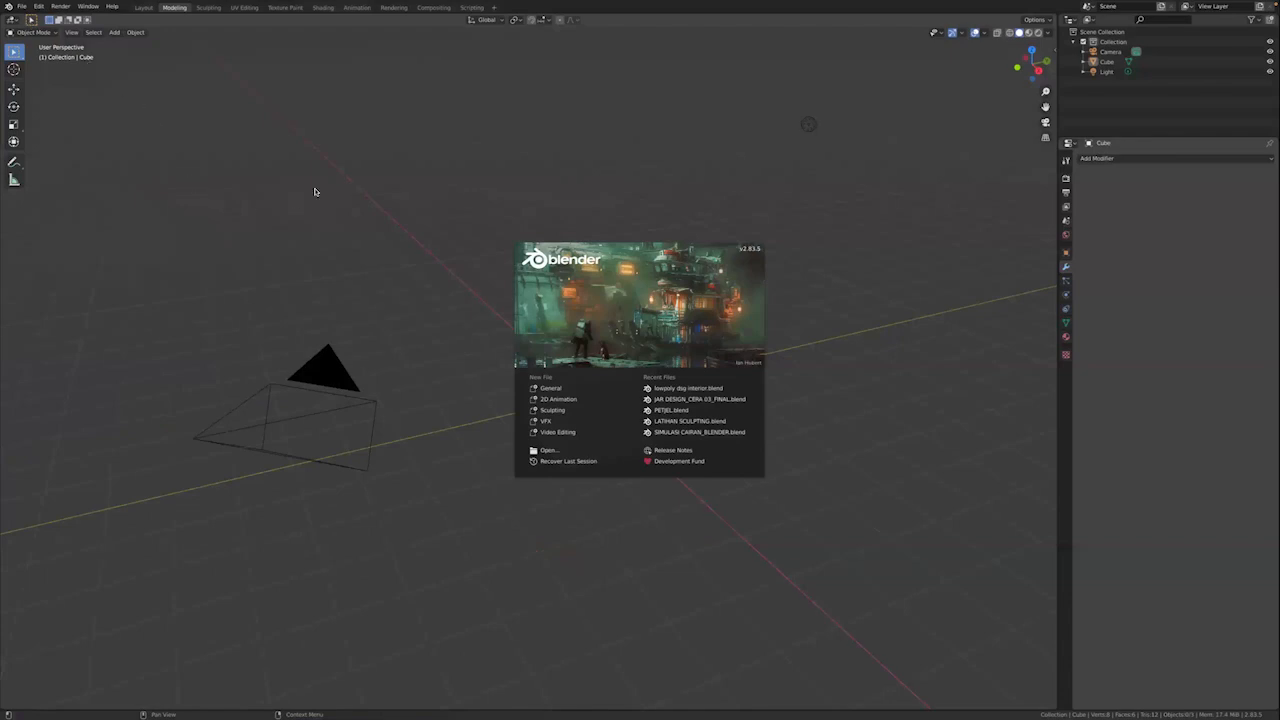
{"action": "left_click", "coordinate": [338, 180]}
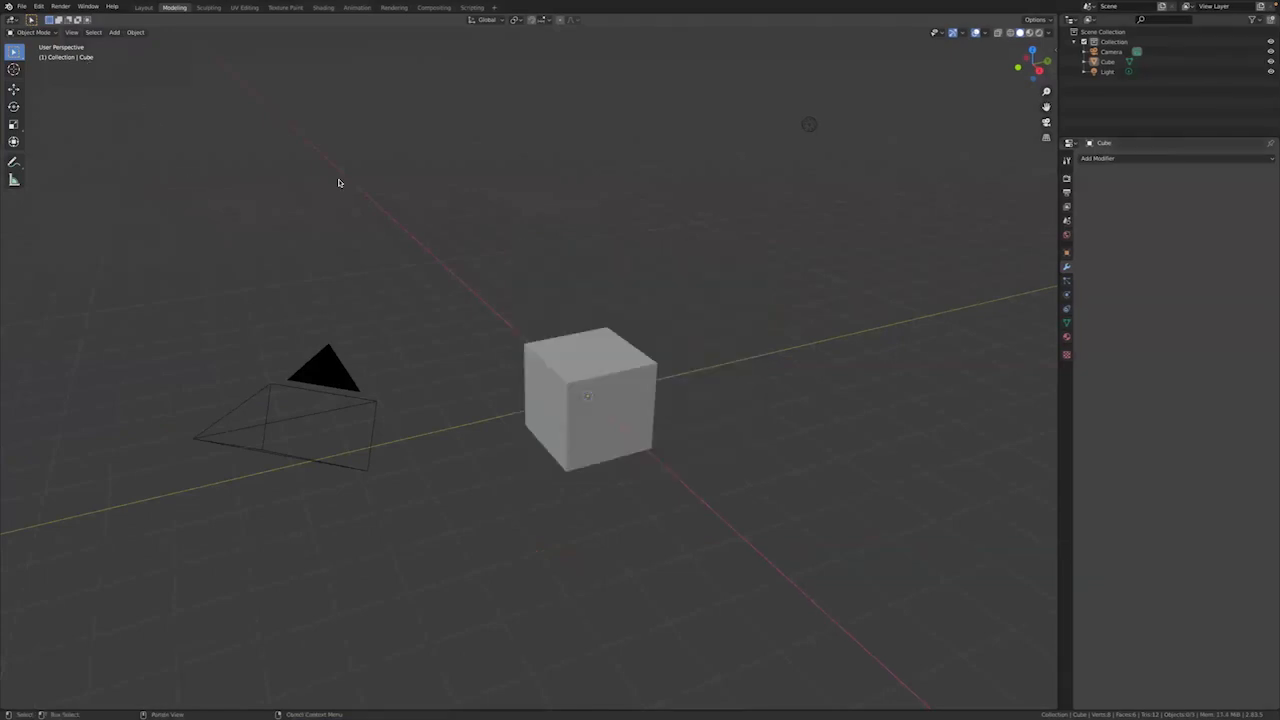
Step: Examine the default scene's cube, light and camera by selecting each object in turn
{"action": "scroll", "coordinate": [674, 406], "scroll_direction": "down", "scroll_amount": 2}
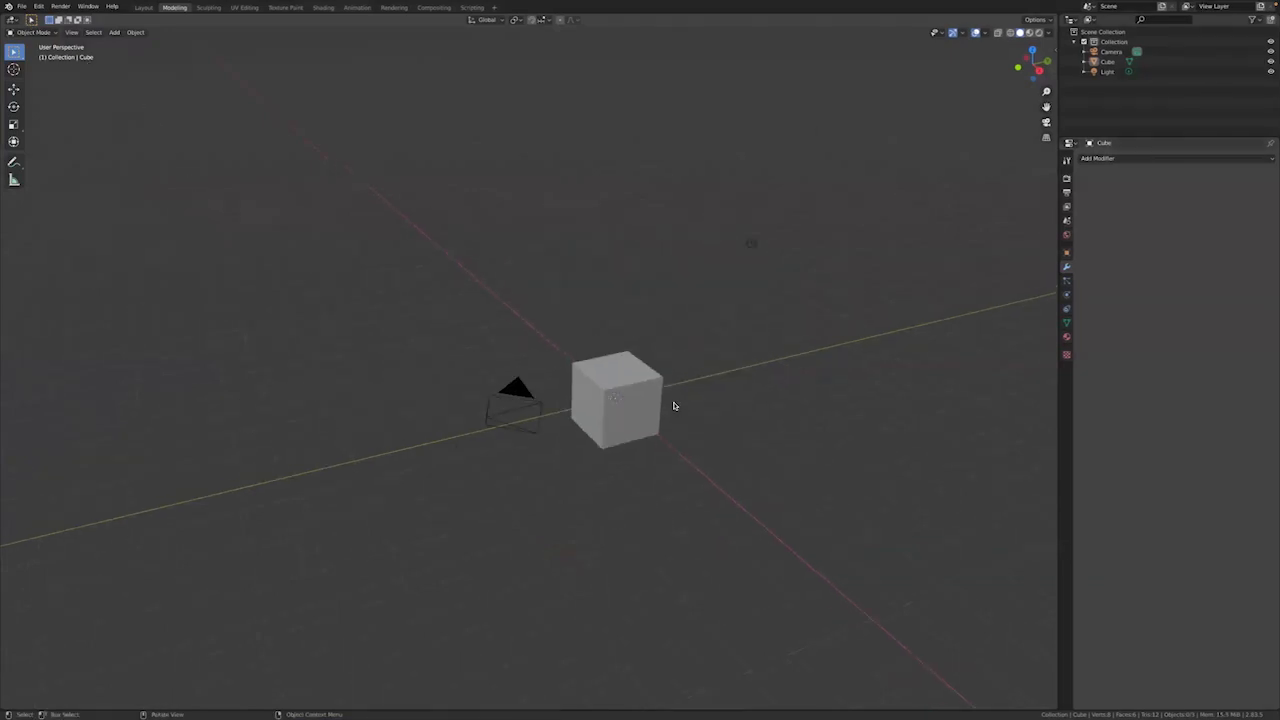
{"action": "scroll", "coordinate": [674, 406], "scroll_direction": "up", "scroll_amount": 3}
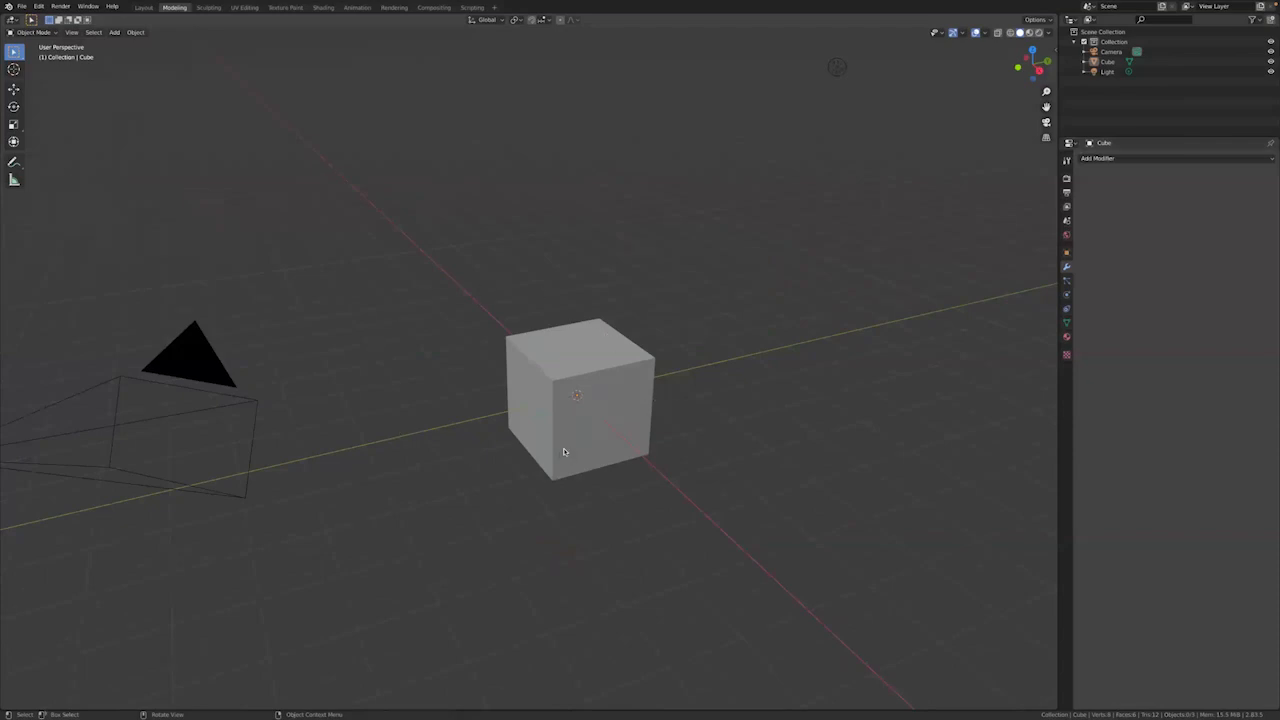
{"action": "middle_click_drag", "start_coordinate": [403, 463], "coordinate": [439, 424]}
{"action": "scroll", "coordinate": [368, 444], "scroll_direction": "up", "scroll_amount": 1}
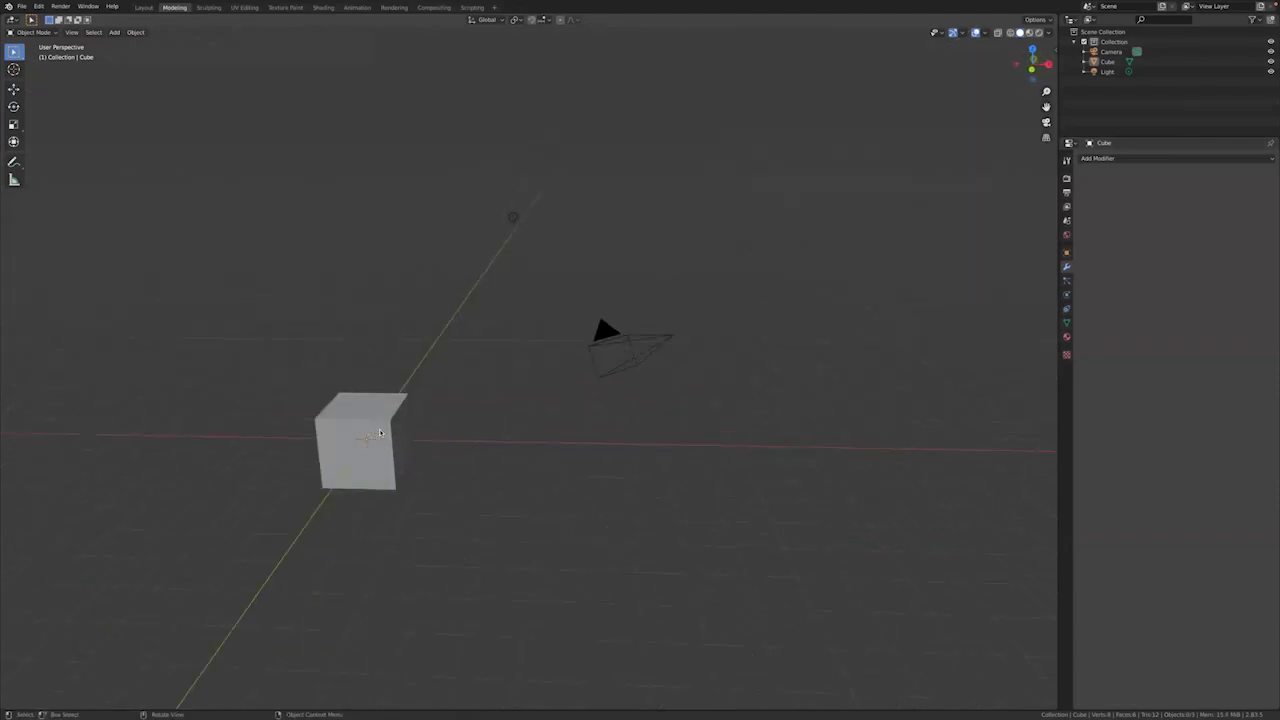
{"action": "left_click", "coordinate": [364, 444]}
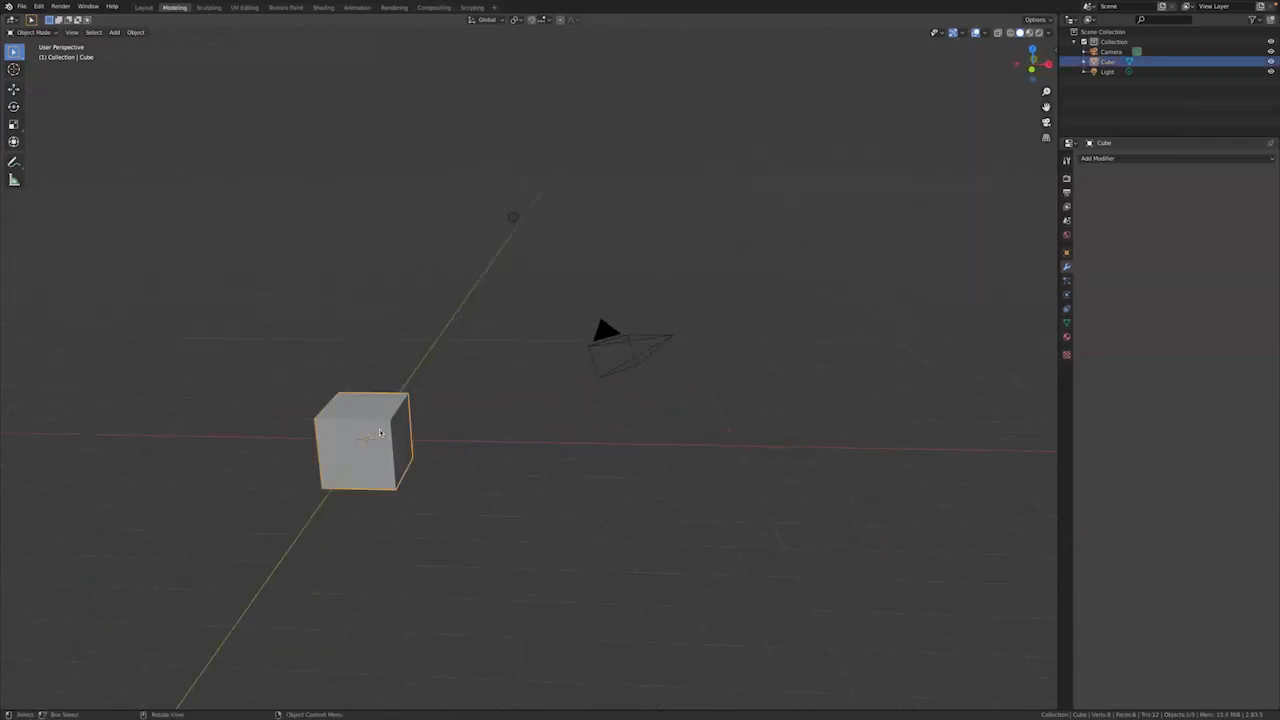
{"action": "left_click", "coordinate": [513, 217]}
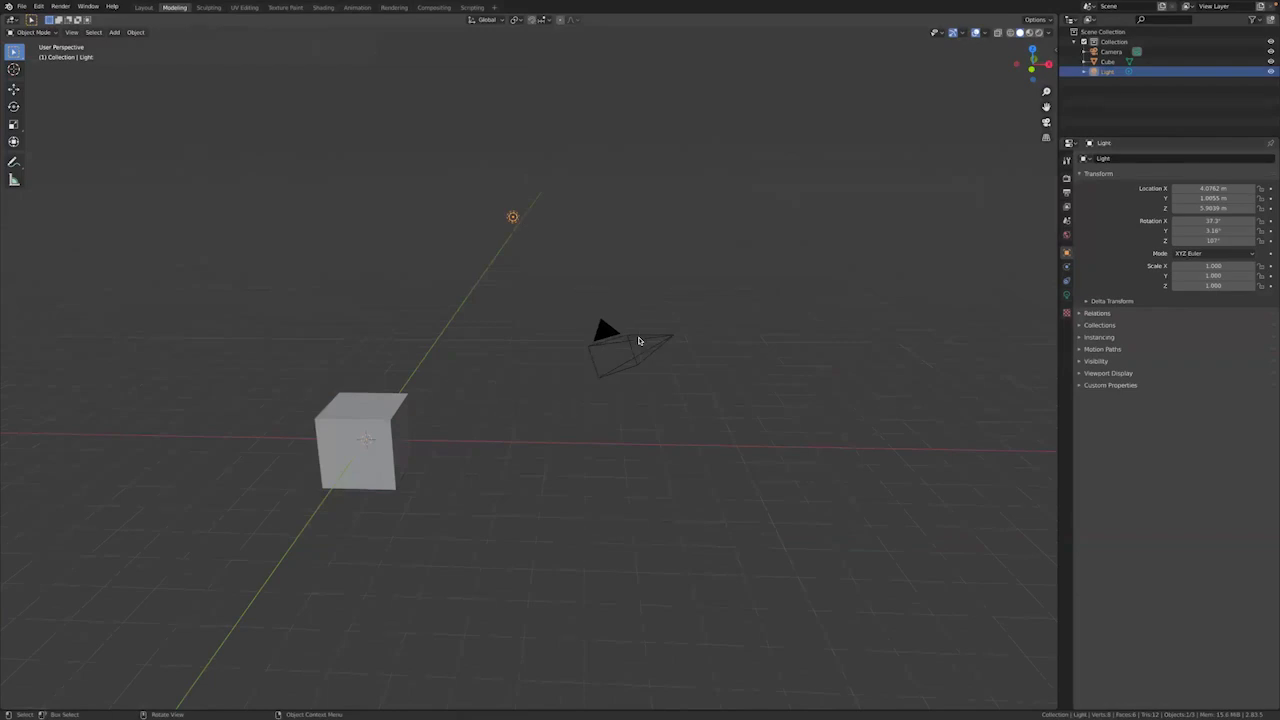
{"action": "left_click", "coordinate": [639, 341]}
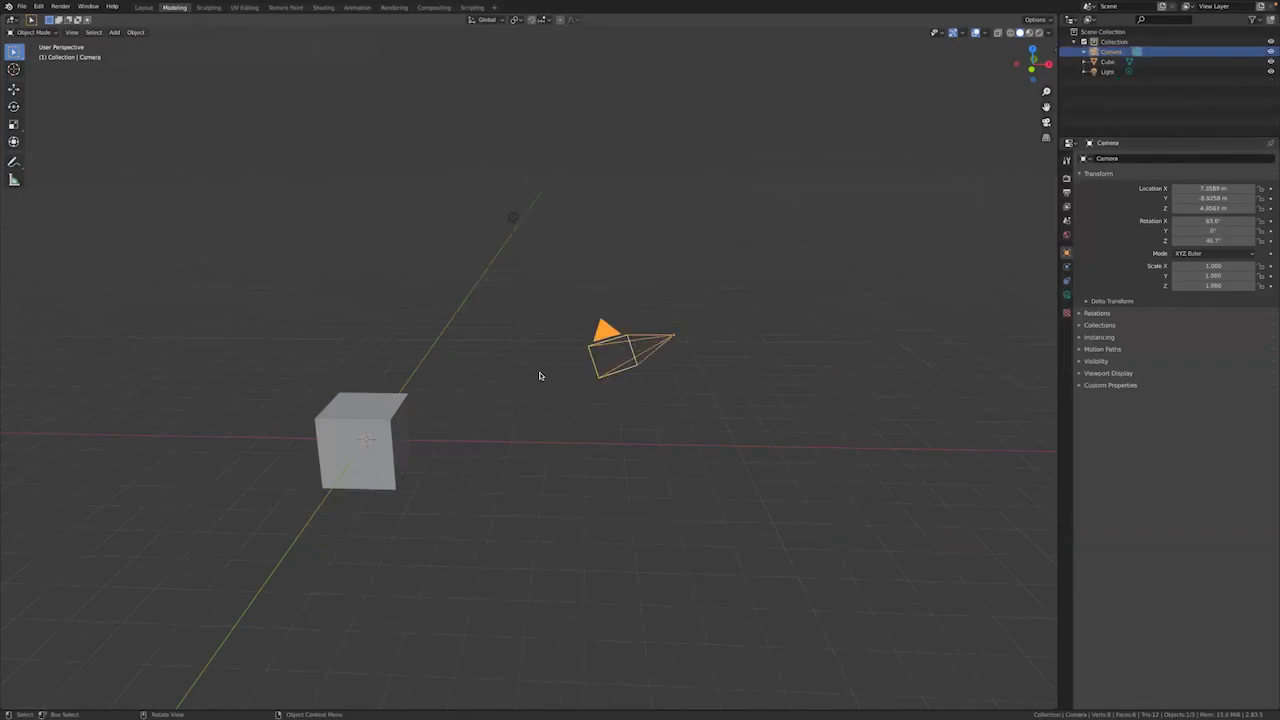
{"action": "left_click", "coordinate": [392, 419]}
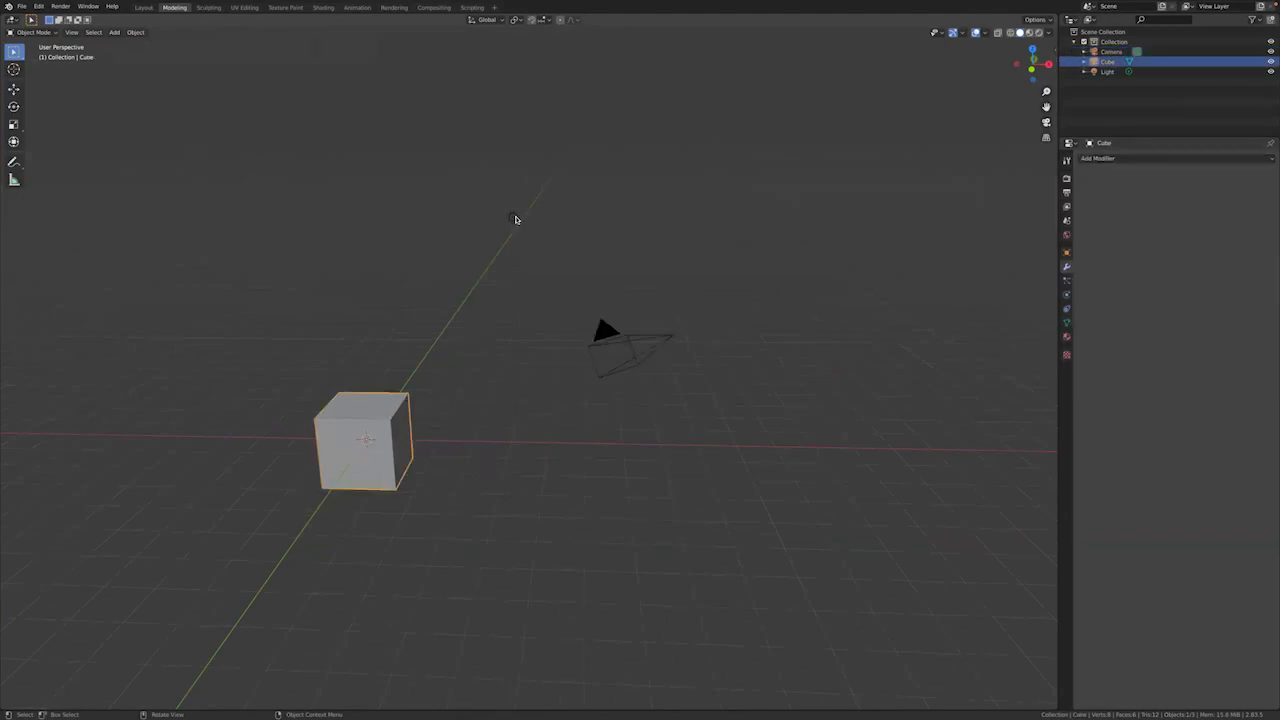
{"action": "left_click", "coordinate": [514, 218]}
{"action": "left_click", "coordinate": [622, 347]}
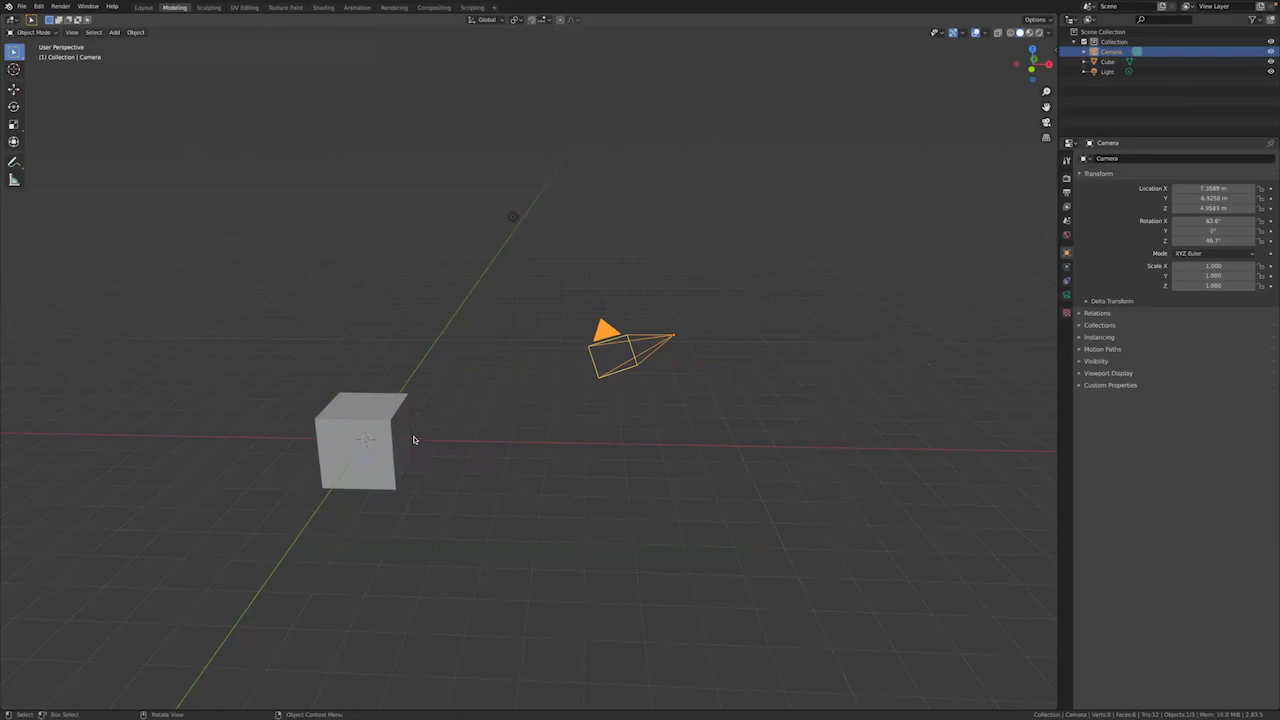
{"action": "middle_click_drag", "start_coordinate": [445, 432], "coordinate": [450, 460]}
{"action": "scroll", "coordinate": [376, 413], "scroll_direction": "up", "scroll_amount": 1}
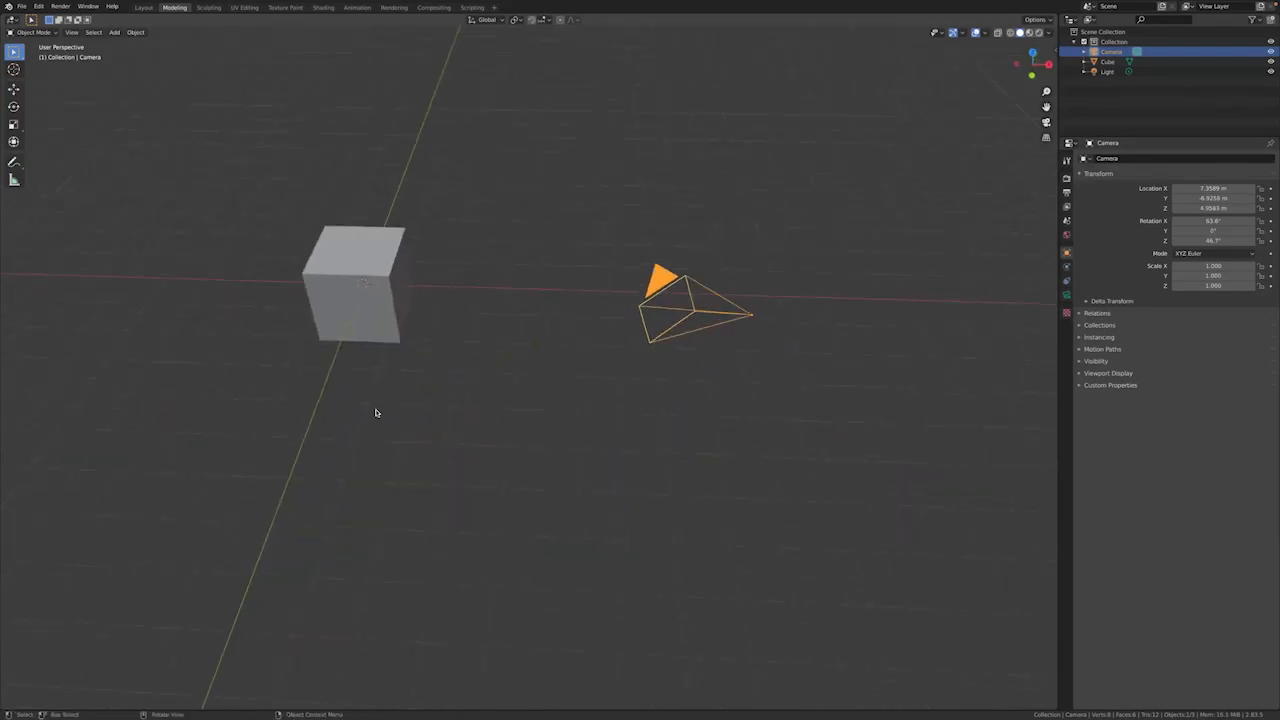
{"action": "scroll", "coordinate": [376, 413], "scroll_direction": "down", "scroll_amount": 2}
{"action": "middle_click_drag", "start_coordinate": [380, 440], "coordinate": [520, 365]}
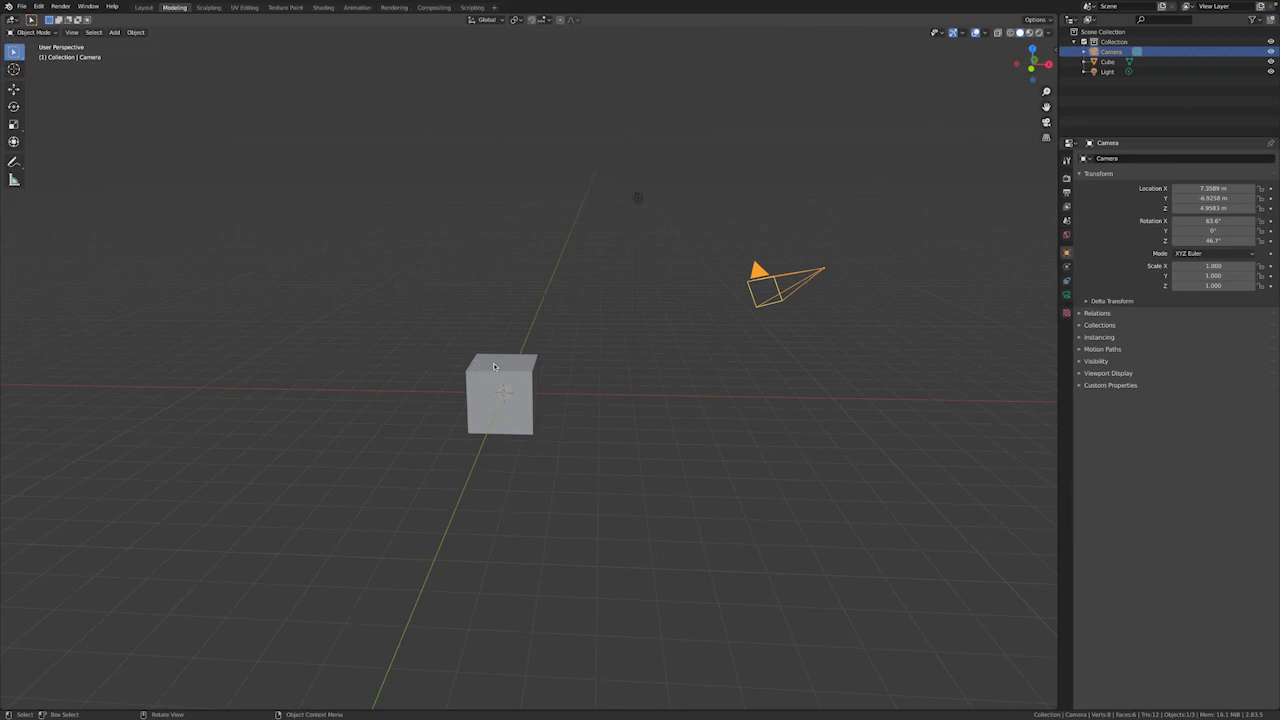
Step: Add PACKAGING DESIGN.png from the Desktop as a reference image aligned to the front orthographic view
{"action": "key", "text": "KP_1"}
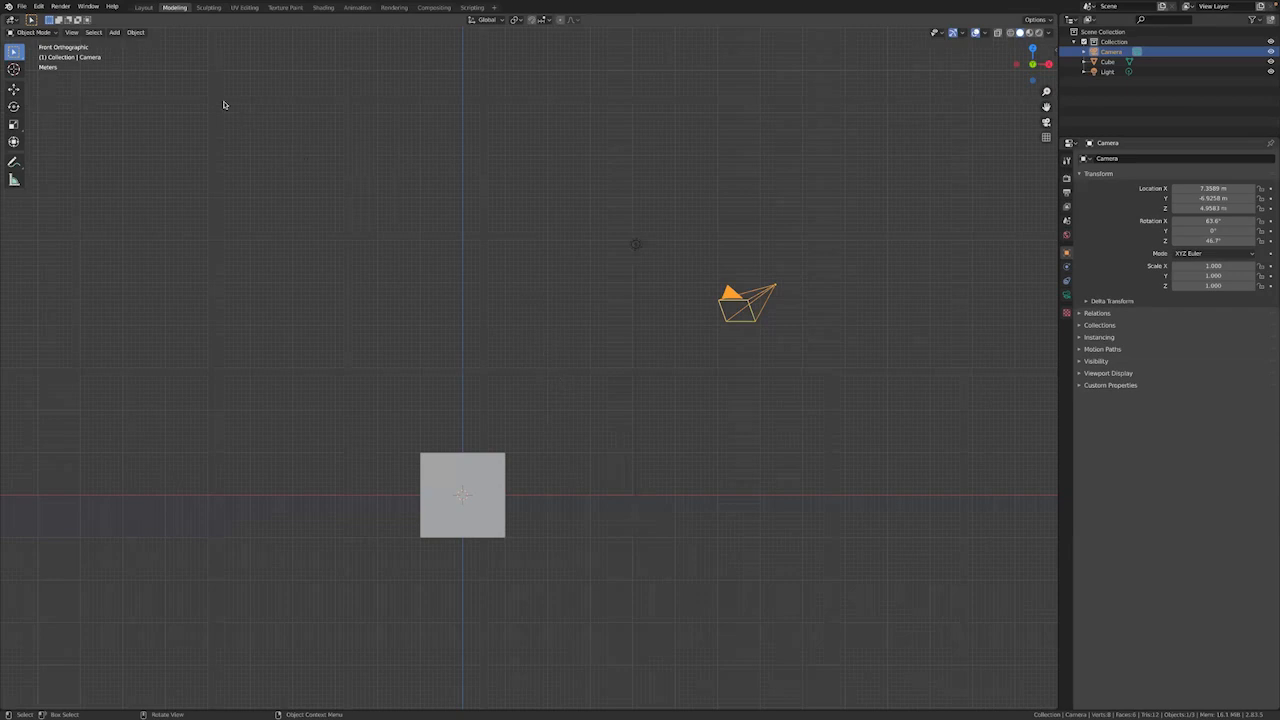
{"action": "scroll", "coordinate": [220, 104], "scroll_direction": "down", "scroll_amount": 3, "text": "shift"}
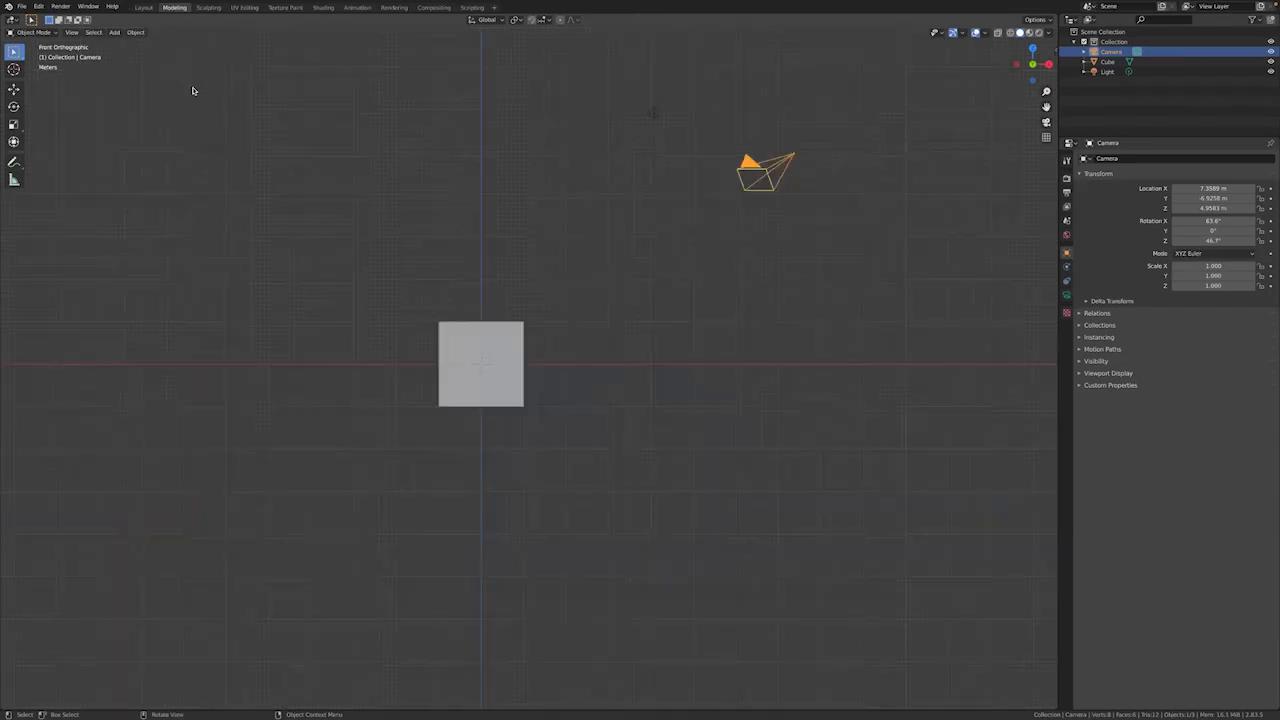
{"action": "left_click", "coordinate": [115, 33]}
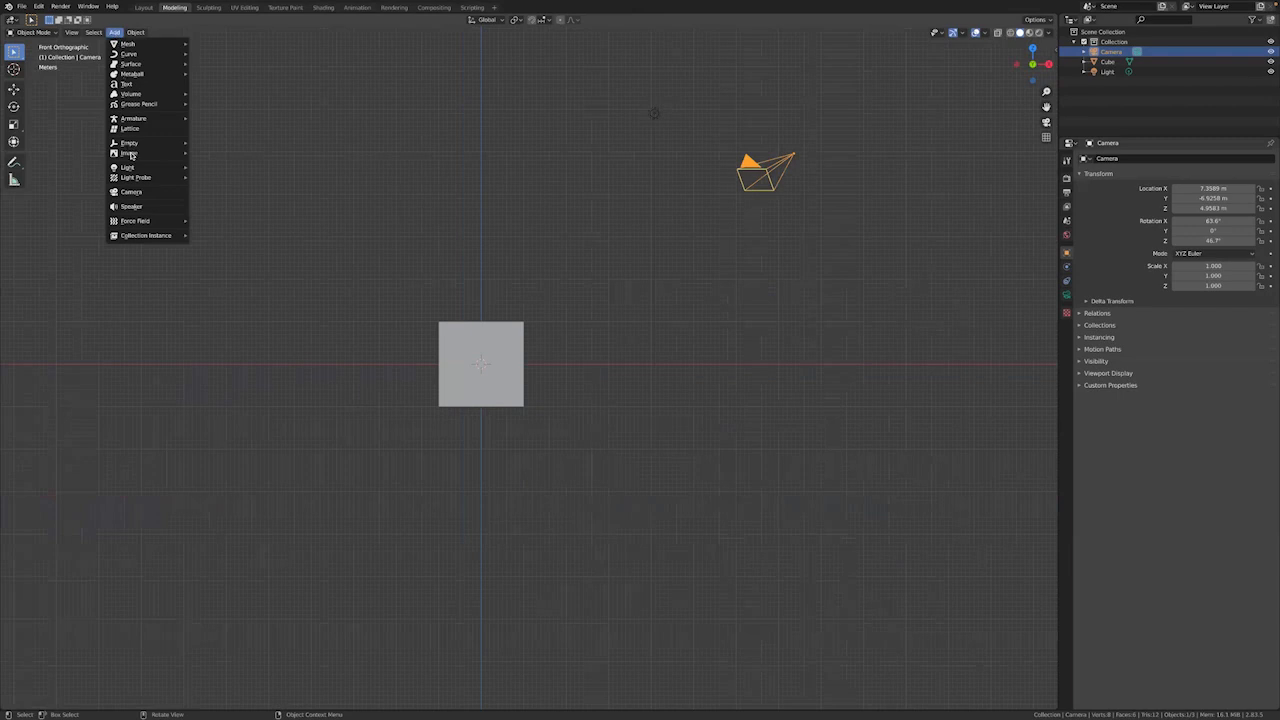
{"action": "mouse_move", "coordinate": [130, 155]}
{"action": "left_click", "coordinate": [207, 158]}
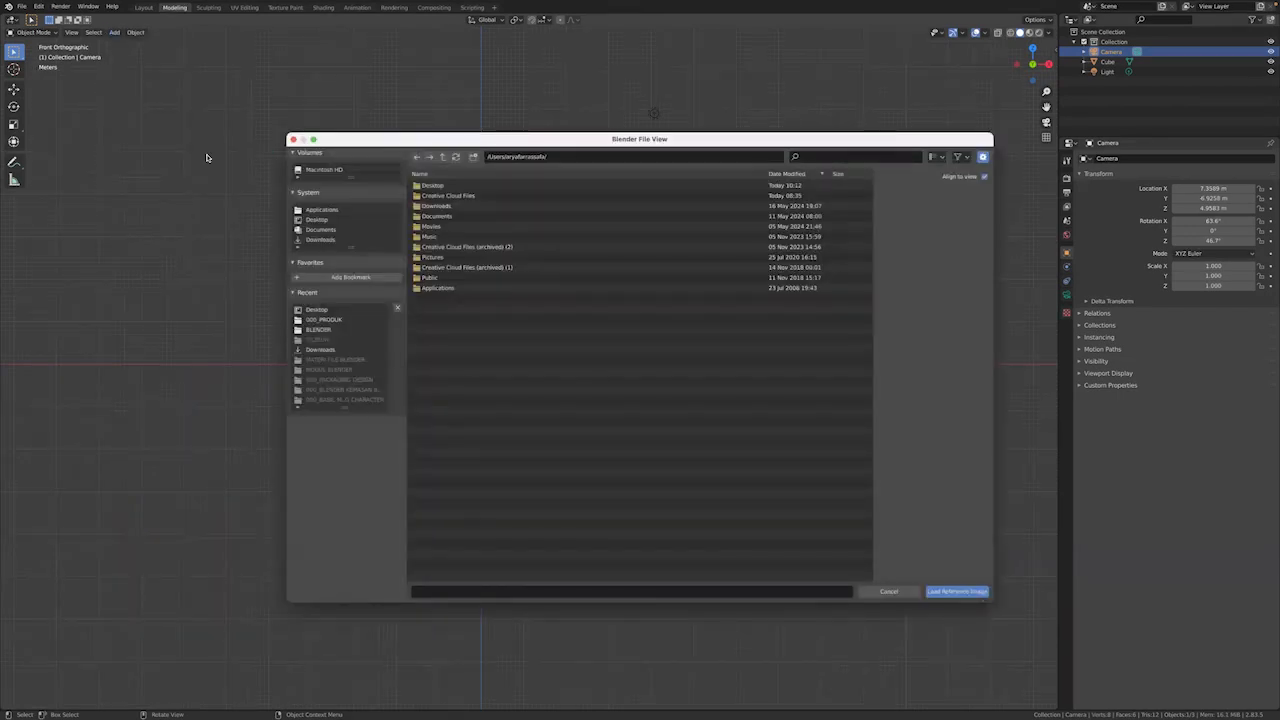
{"action": "left_click", "coordinate": [320, 220]}
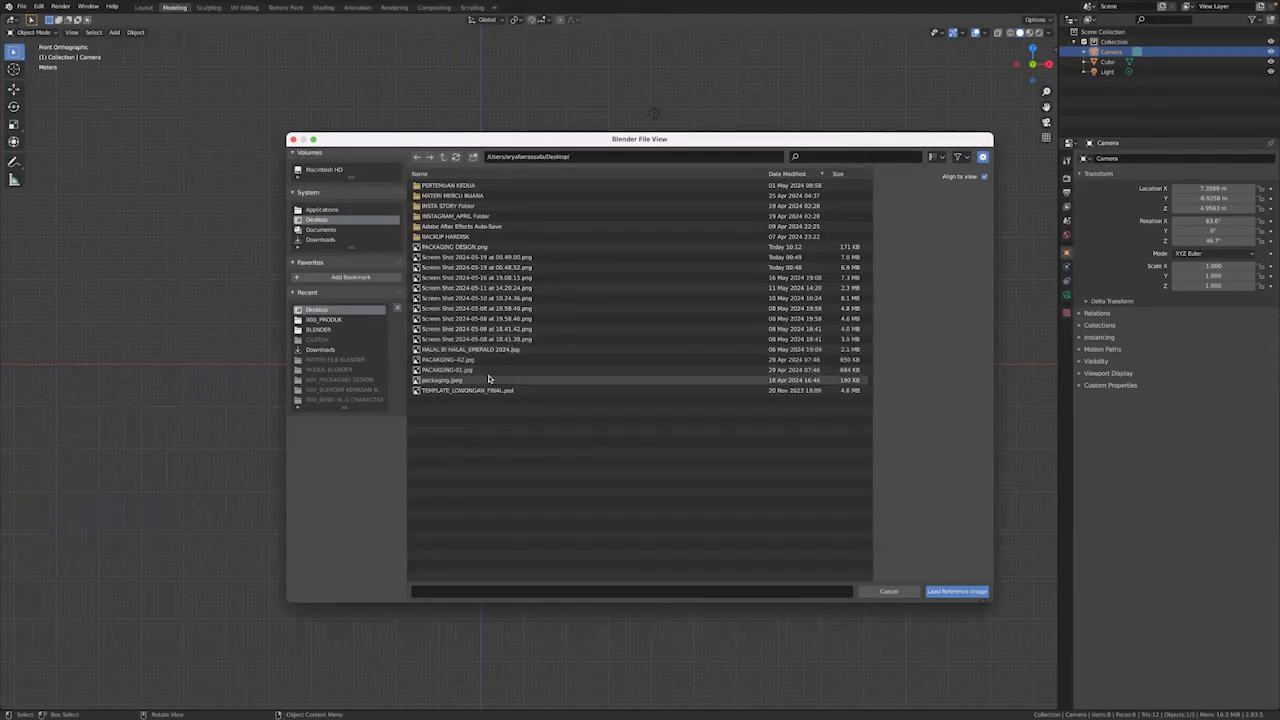
{"action": "left_click", "coordinate": [477, 248]}
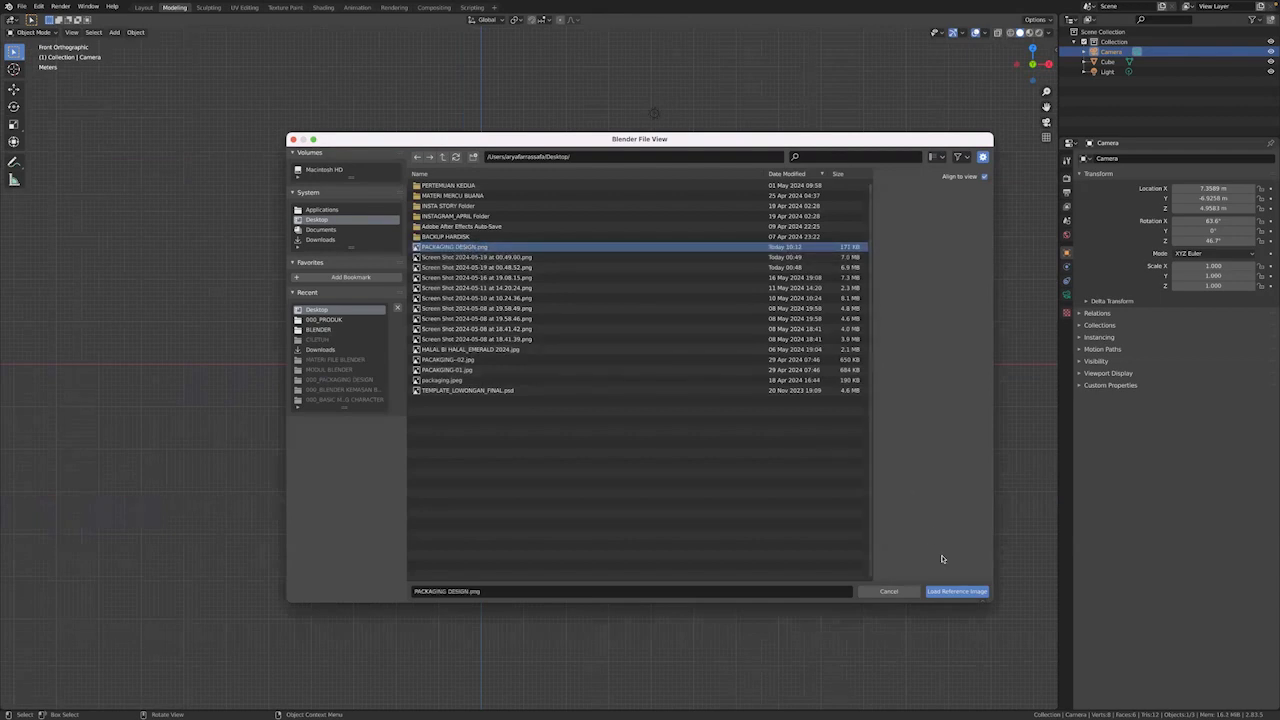
{"action": "left_click", "coordinate": [957, 591]}
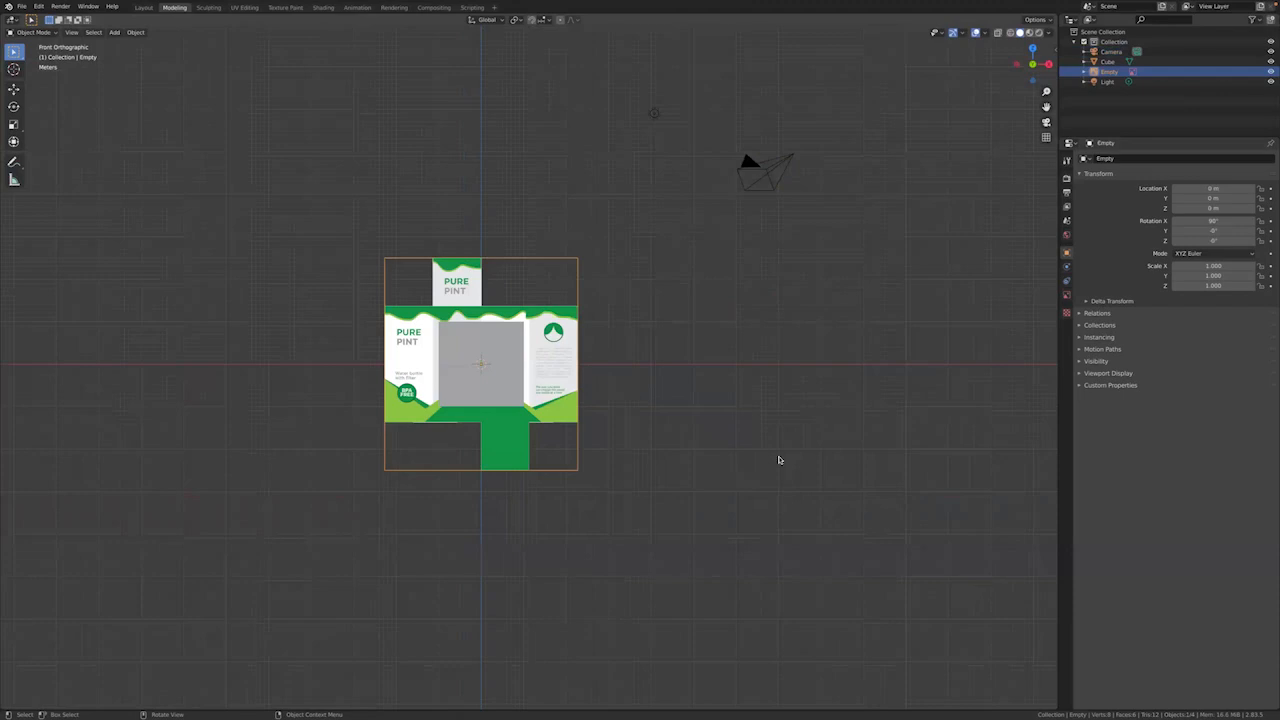
{"action": "middle_click_drag", "start_coordinate": [694, 371], "coordinate": [540, 438]}
{"action": "mouse_move", "coordinate": [648, 399]}
{"action": "middle_mouse_down"}
{"action": "mouse_move", "coordinate": [685, 400]}
{"action": "mouse_move", "coordinate": [708, 371]}
{"action": "mouse_move", "coordinate": [692, 397]}
{"action": "mouse_move", "coordinate": [660, 397]}
{"action": "middle_mouse_up"}
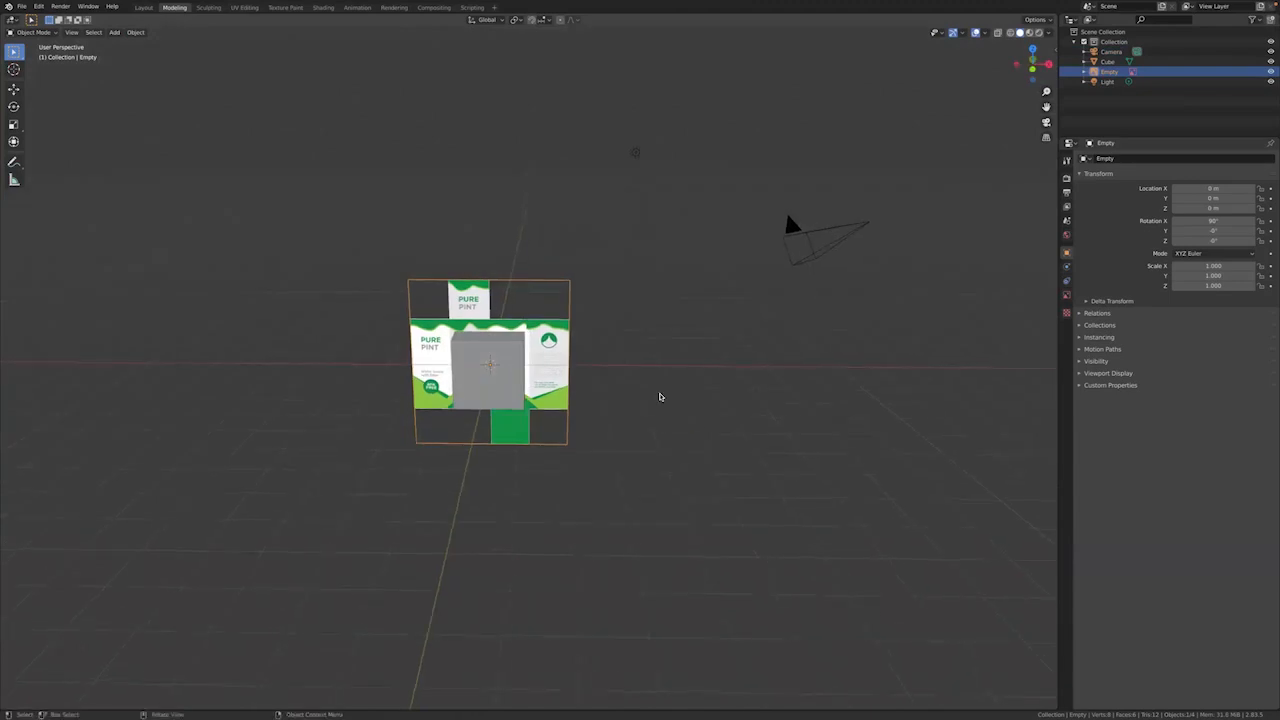
{"action": "scroll", "coordinate": [580, 397], "scroll_direction": "up", "scroll_amount": 2}
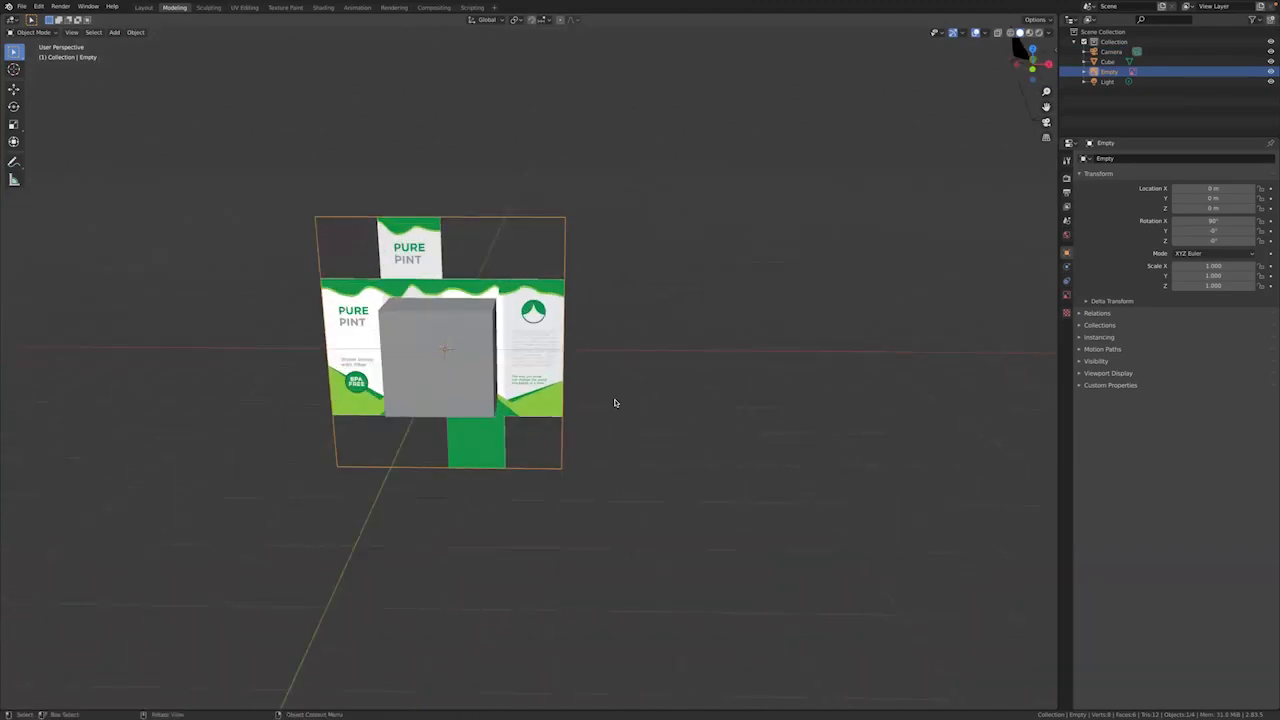
Step: Move the packaging reference image along the Y axis to about 1.81 m, behind the cube
{"action": "key", "text": "KP_1"}
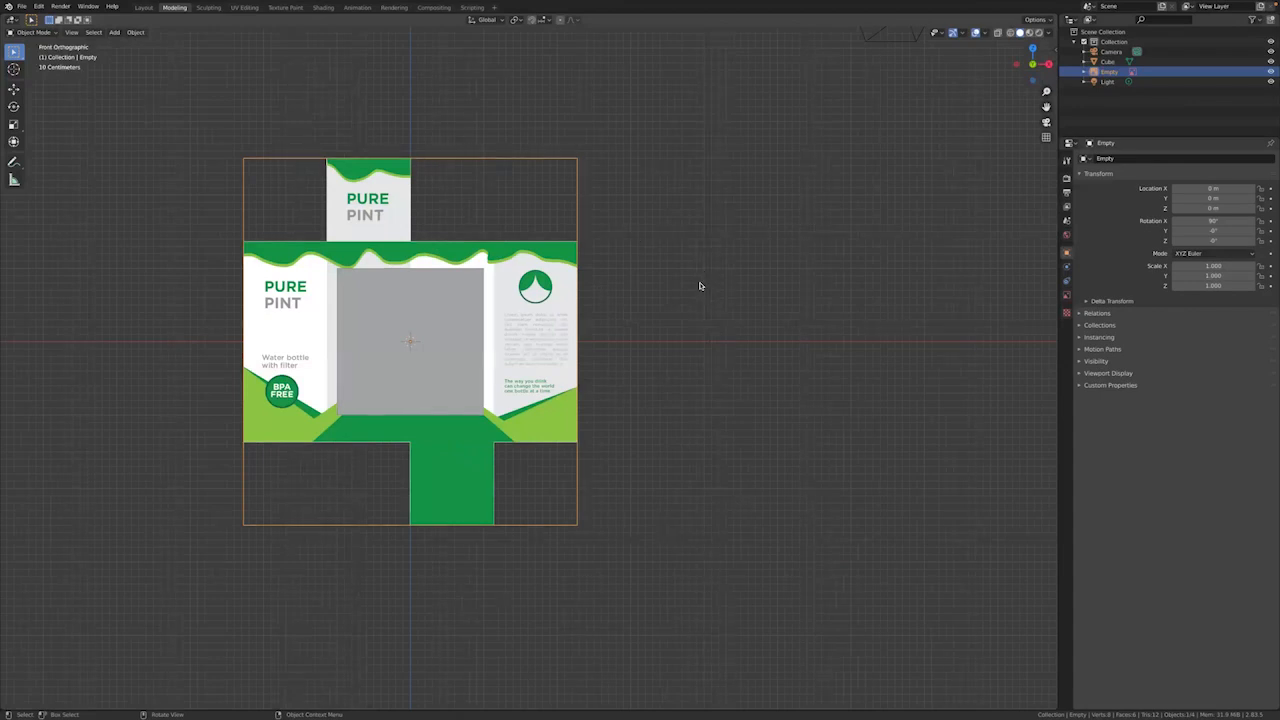
{"action": "left_click", "coordinate": [570, 258]}
{"action": "left_click", "coordinate": [15, 90]}
{"action": "left_click", "coordinate": [126, 91]}
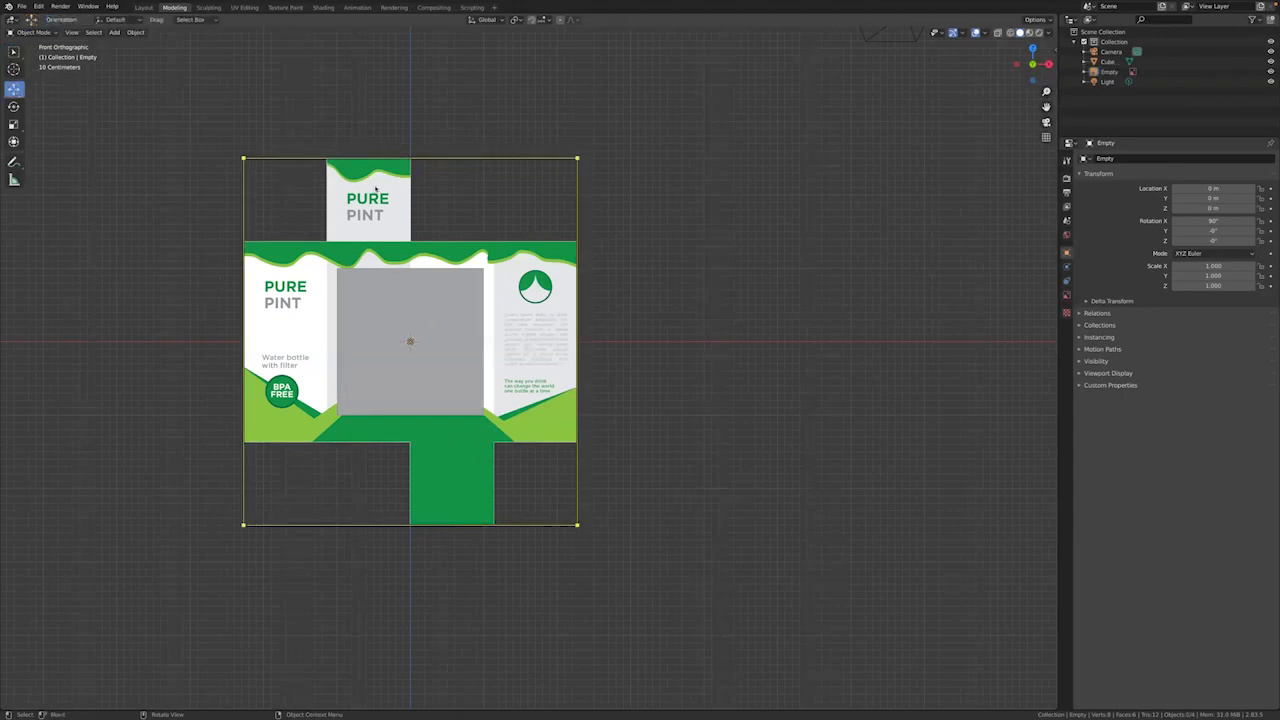
{"action": "left_click", "coordinate": [377, 188]}
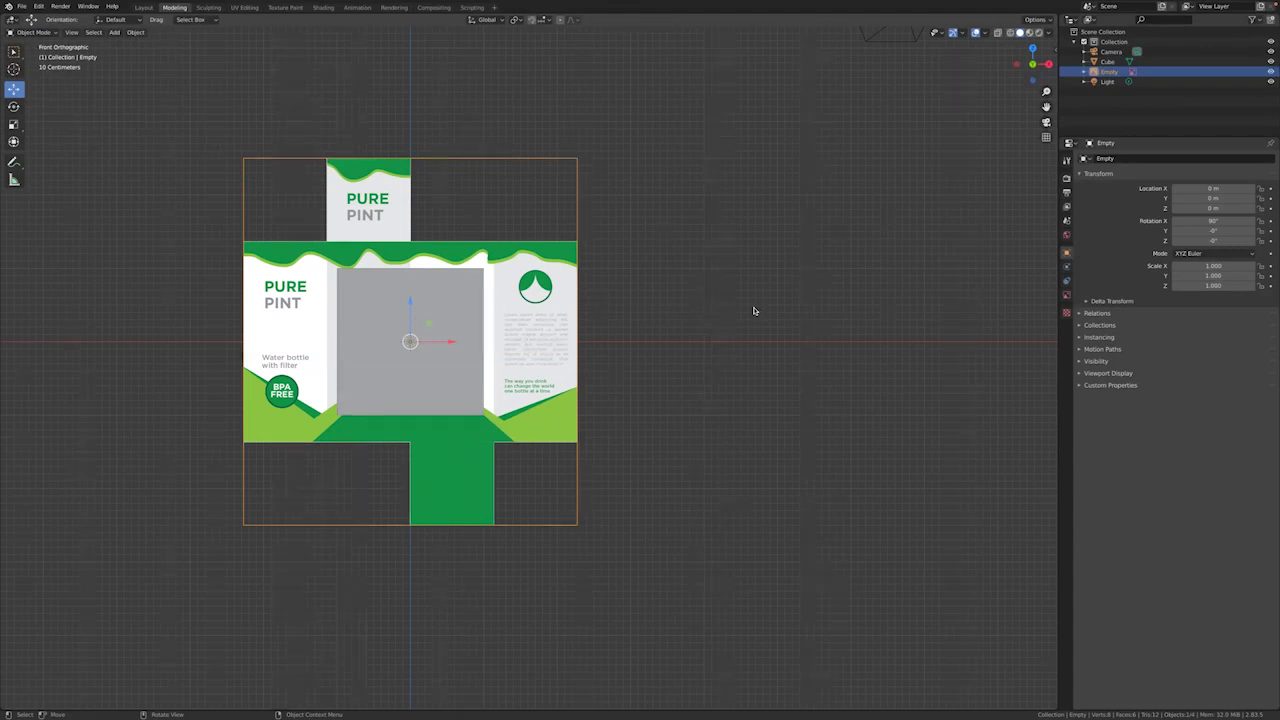
{"action": "key", "text": "KP_3"}
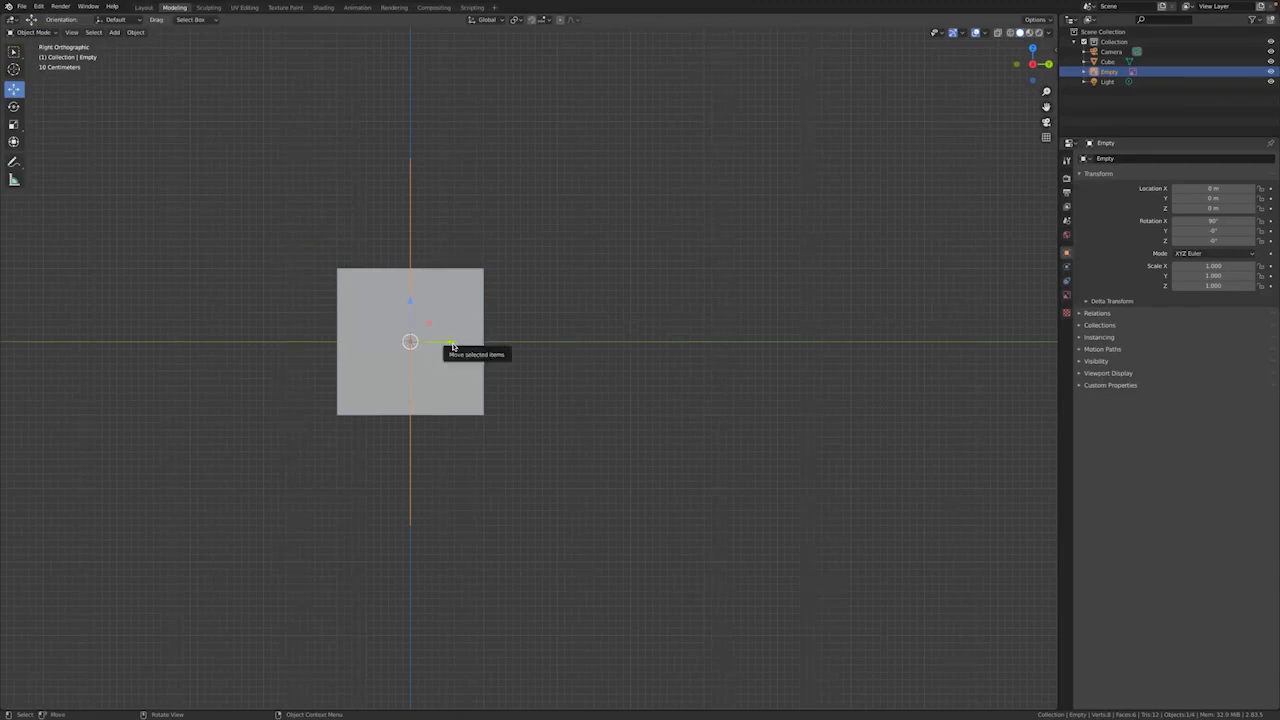
{"action": "left_click_drag", "start_coordinate": [452, 344], "coordinate": [586, 342]}
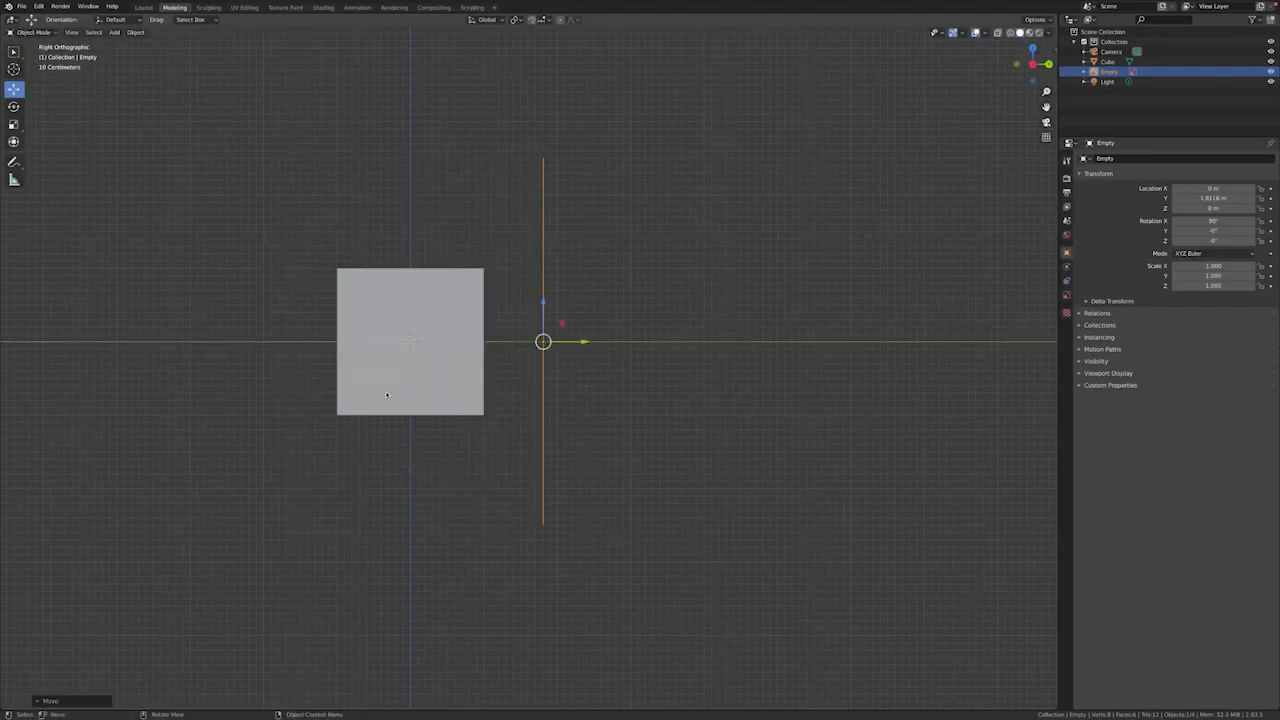
Step: Scale the cube uniformly to about 0.66 and shift it along X over the layout's third panel, counting from the left
{"action": "middle_click_drag", "start_coordinate": [493, 409], "coordinate": [401, 405]}
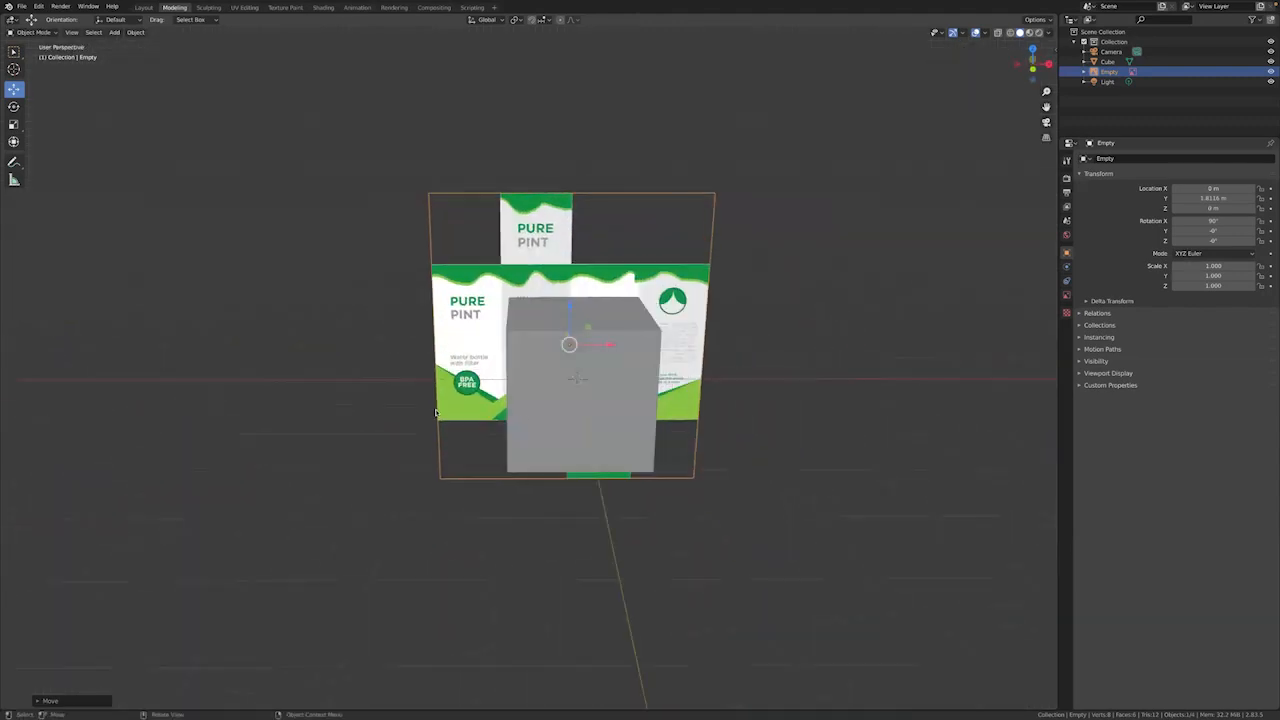
{"action": "middle_click_drag", "start_coordinate": [769, 360], "coordinate": [704, 364]}
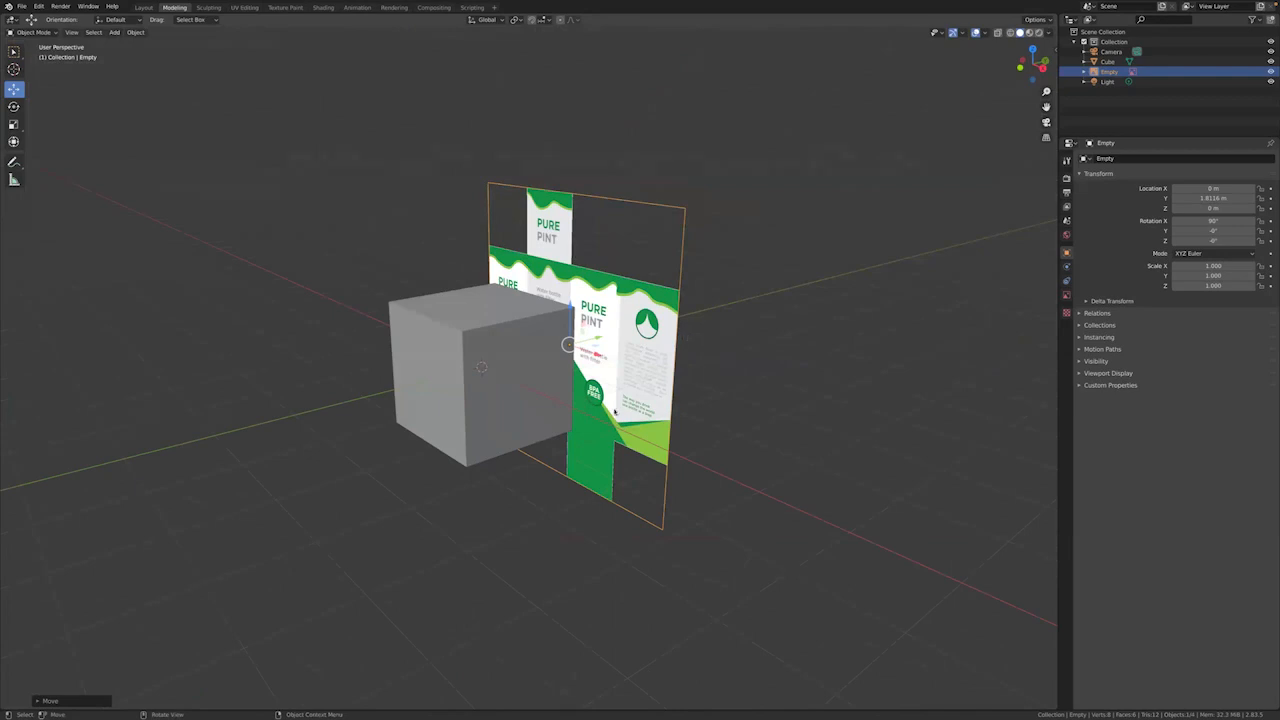
{"action": "middle_click_drag", "start_coordinate": [427, 415], "coordinate": [464, 405]}
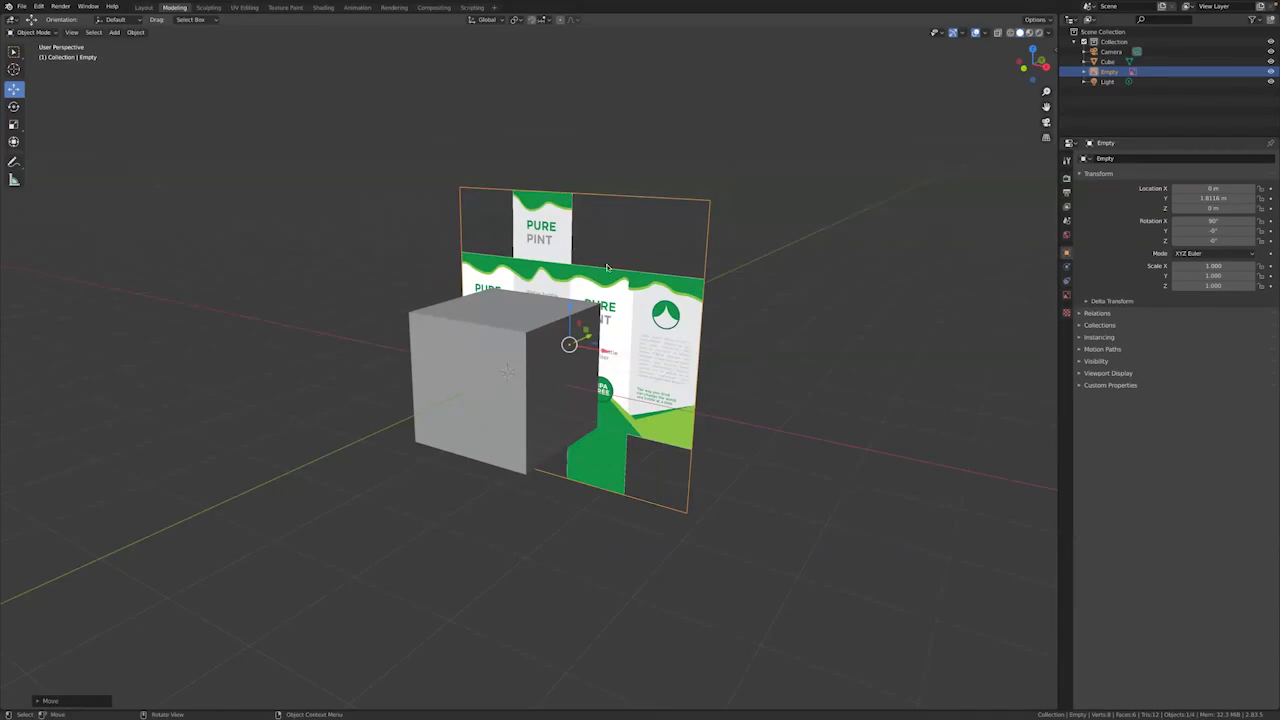
{"action": "left_click", "coordinate": [387, 234]}
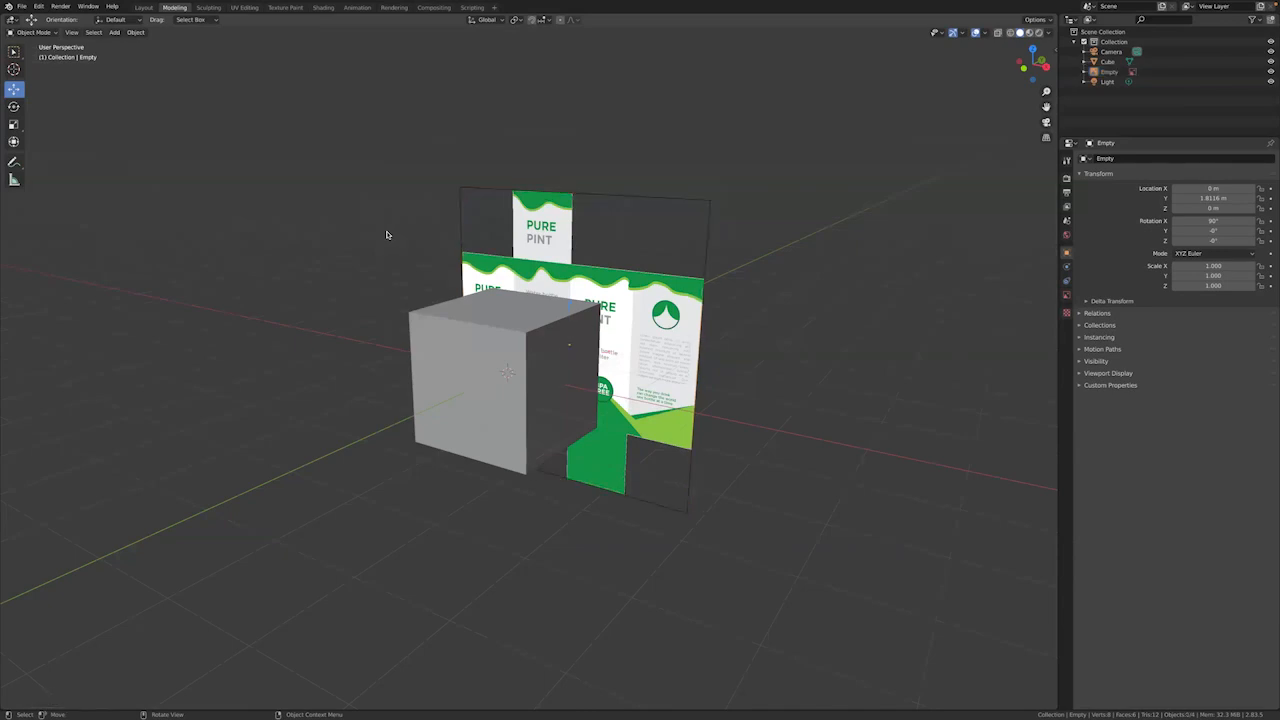
{"action": "left_click", "coordinate": [444, 318]}
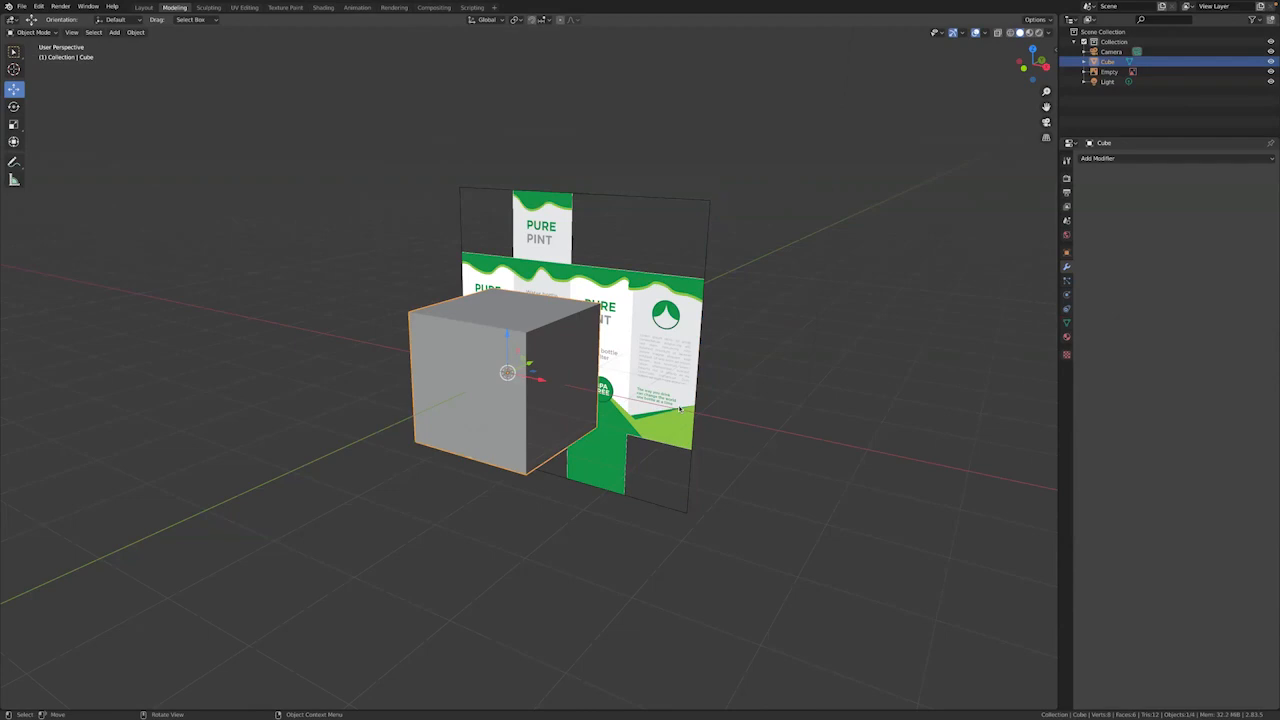
{"action": "key", "text": "KP_1"}
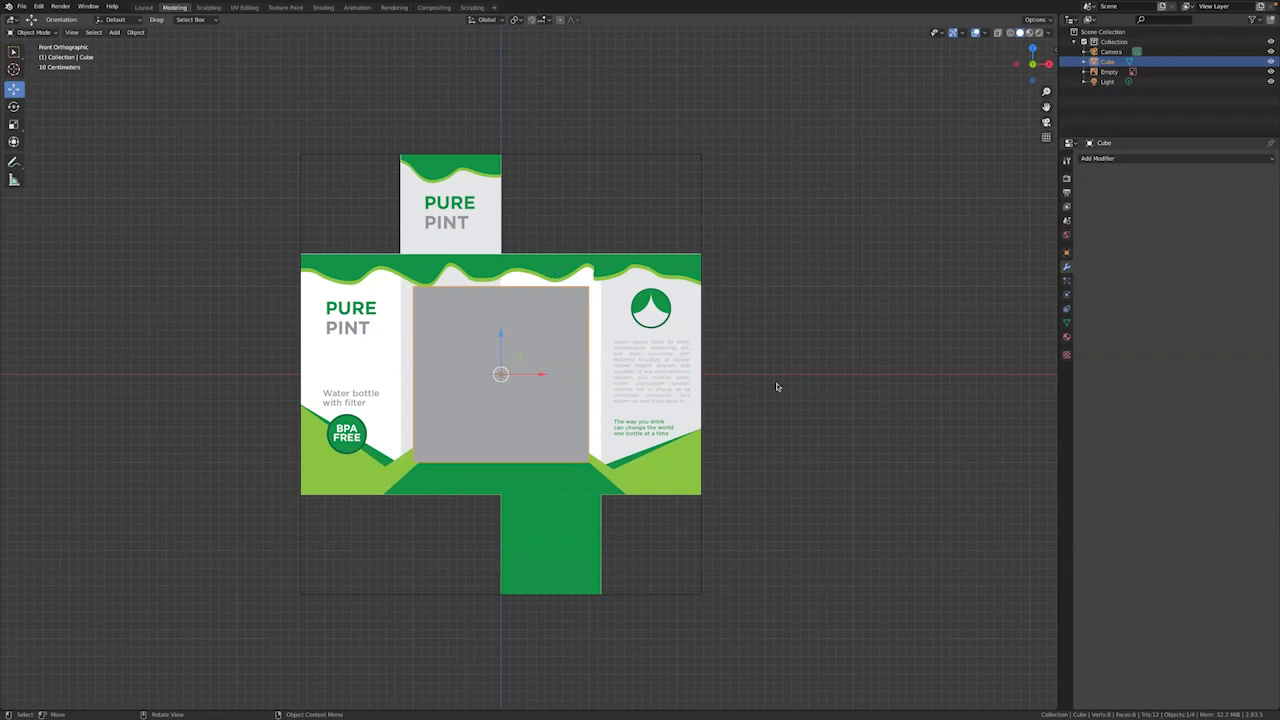
{"action": "key", "text": "s"}
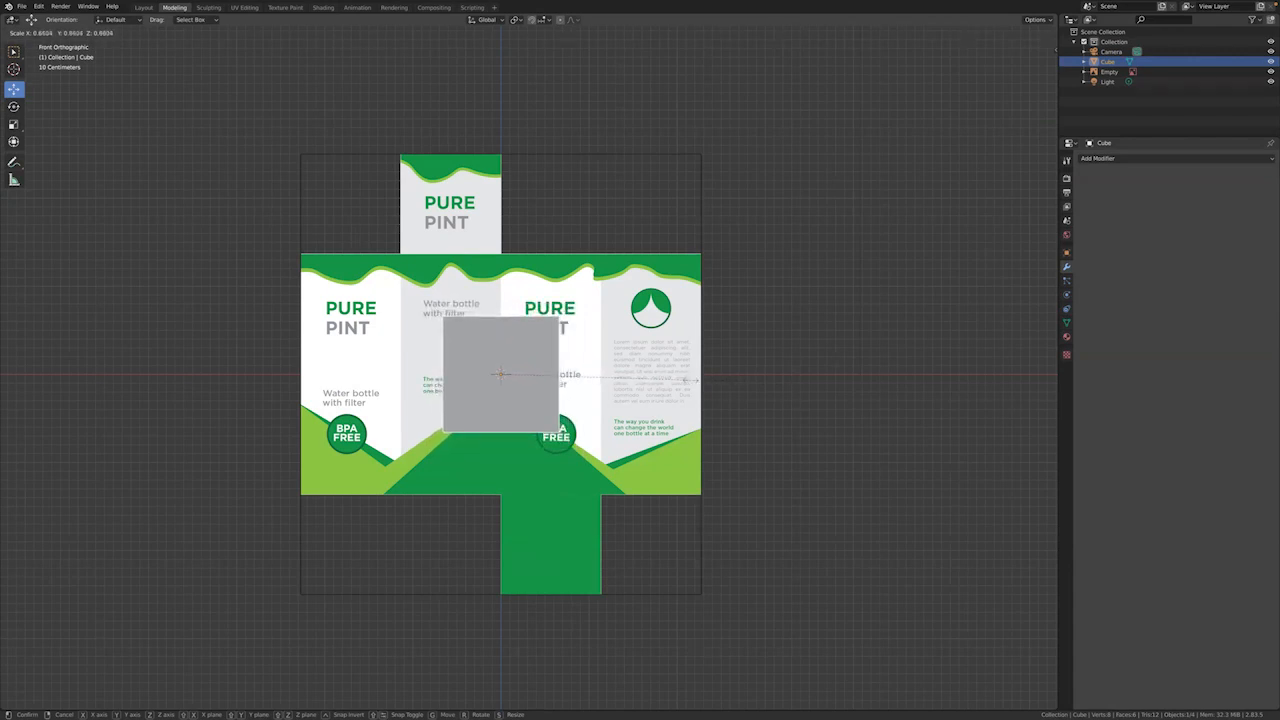
{"action": "left_click", "coordinate": [689, 383]}
{"action": "left_click_drag", "start_coordinate": [543, 376], "coordinate": [596, 380]}
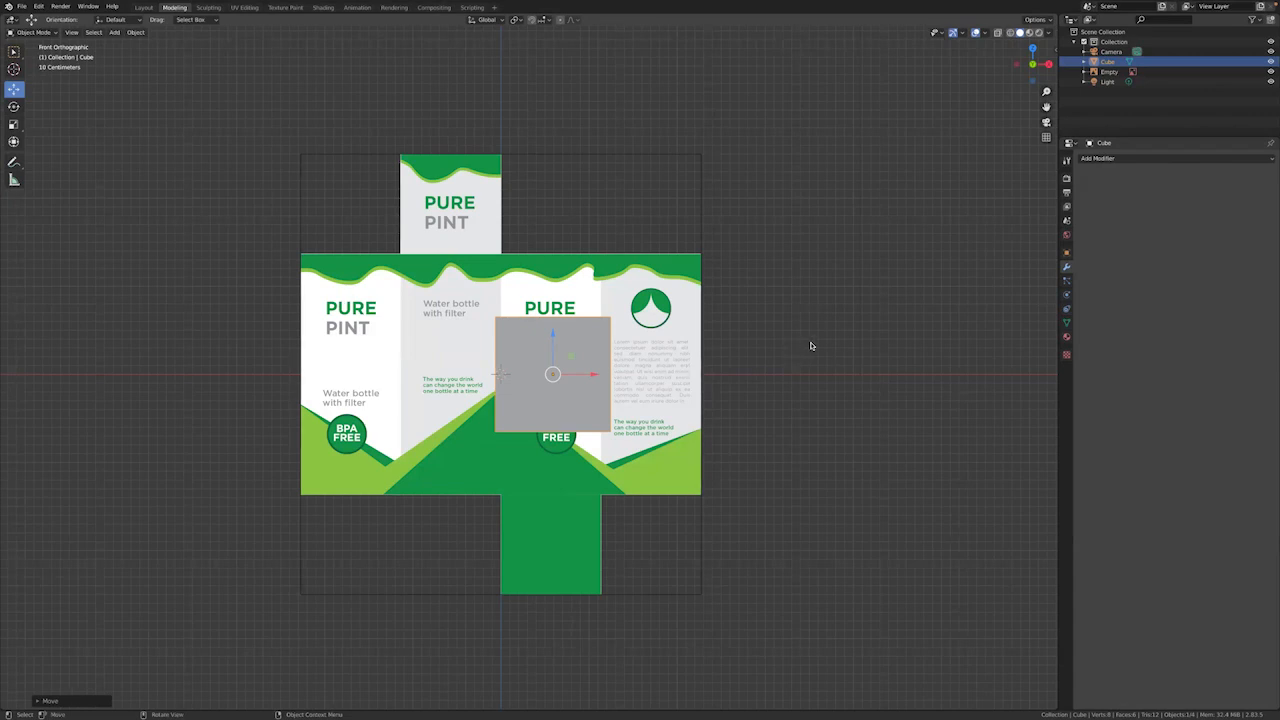
Step: Fine-tune the cube's uniform scale and X position to match the third panel's width, about 1.15 m
{"action": "key", "text": "s"}
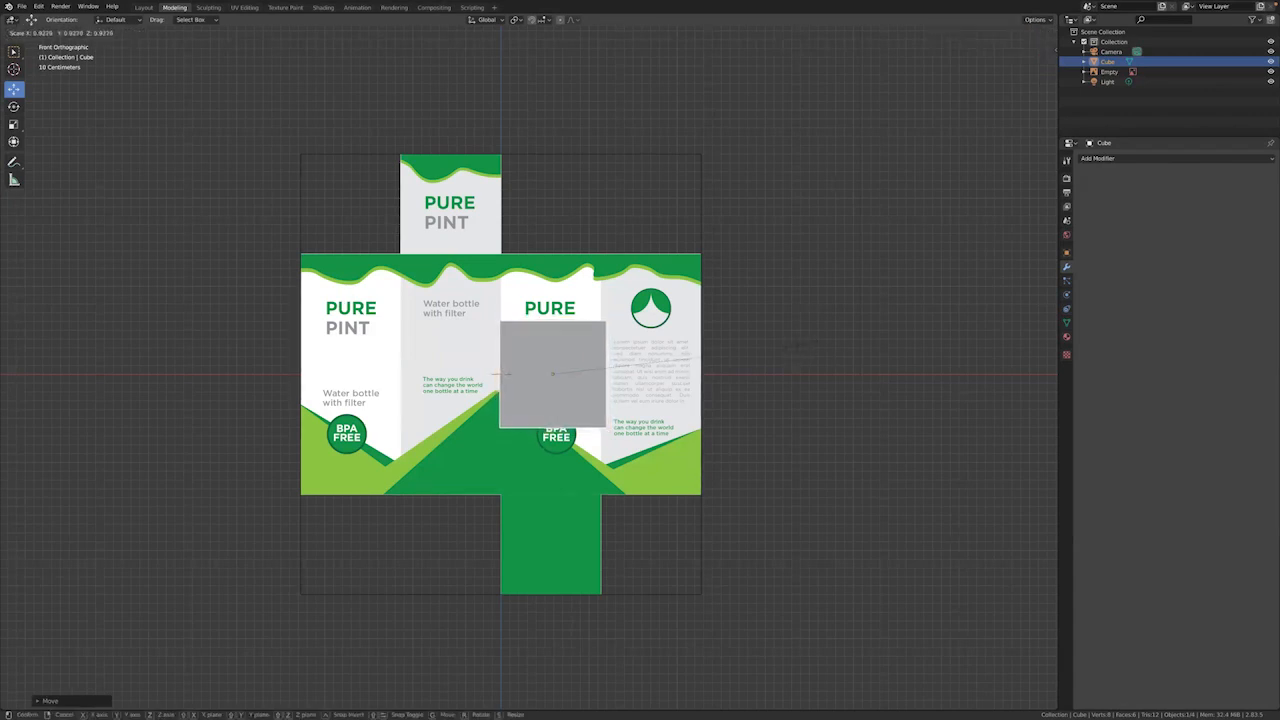
{"action": "left_click", "coordinate": [768, 354]}
{"action": "left_click_drag", "start_coordinate": [593, 376], "coordinate": [591, 373]}
{"action": "key", "text": "s"}
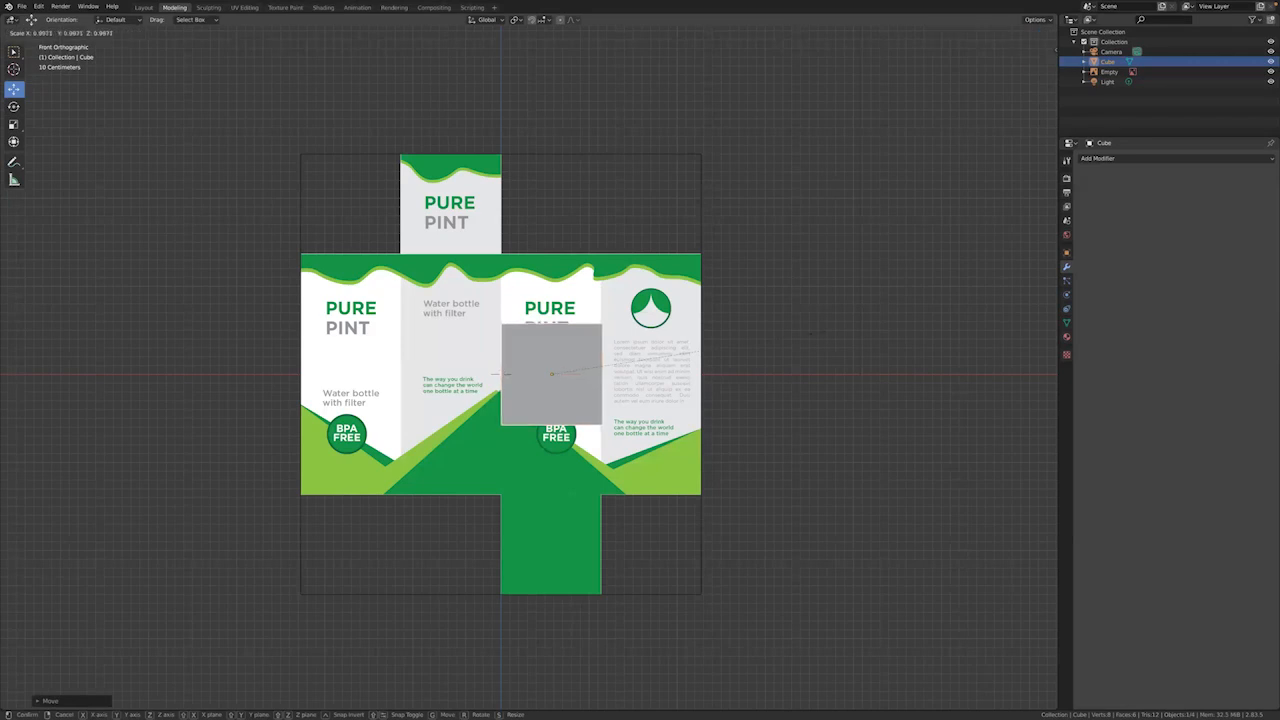
{"action": "left_click", "coordinate": [813, 335]}
{"action": "left_click_drag", "start_coordinate": [594, 375], "coordinate": [592, 373]}
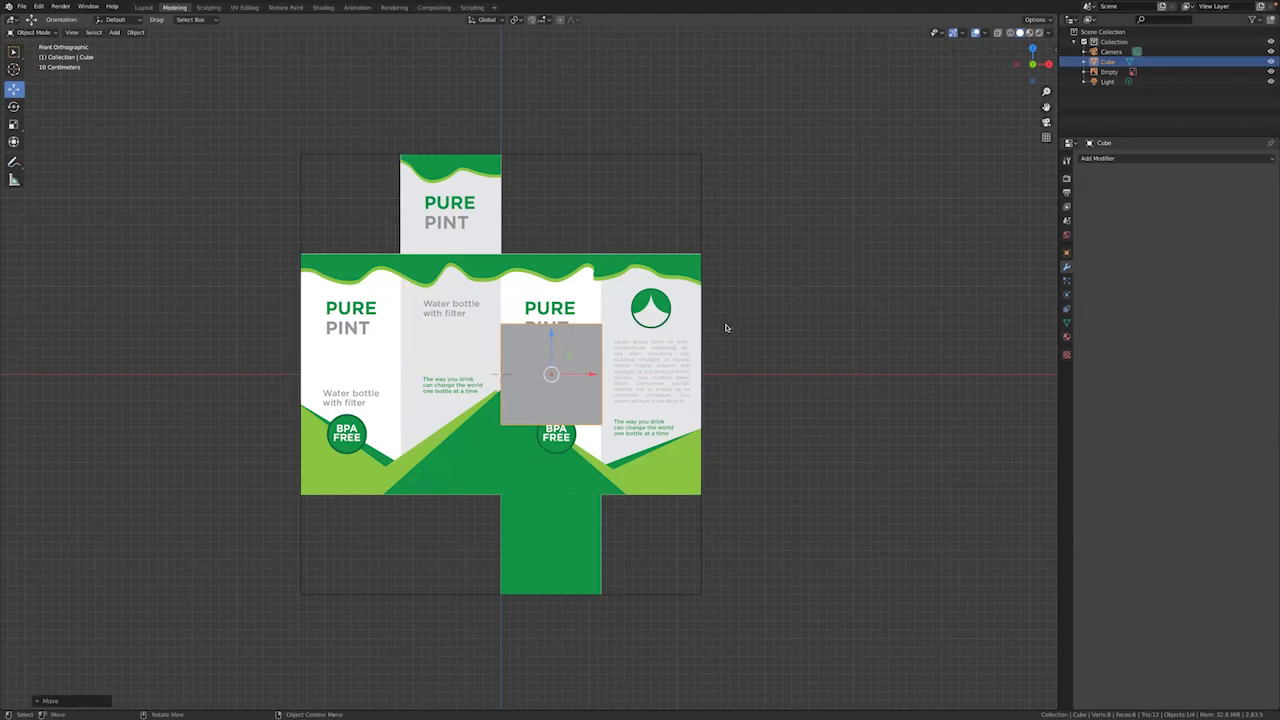
Step: Stretch the cube along Z by a factor of about 2.37 to match the full height of the panel
{"action": "key", "text": "s"}
{"action": "key", "text": "z"}
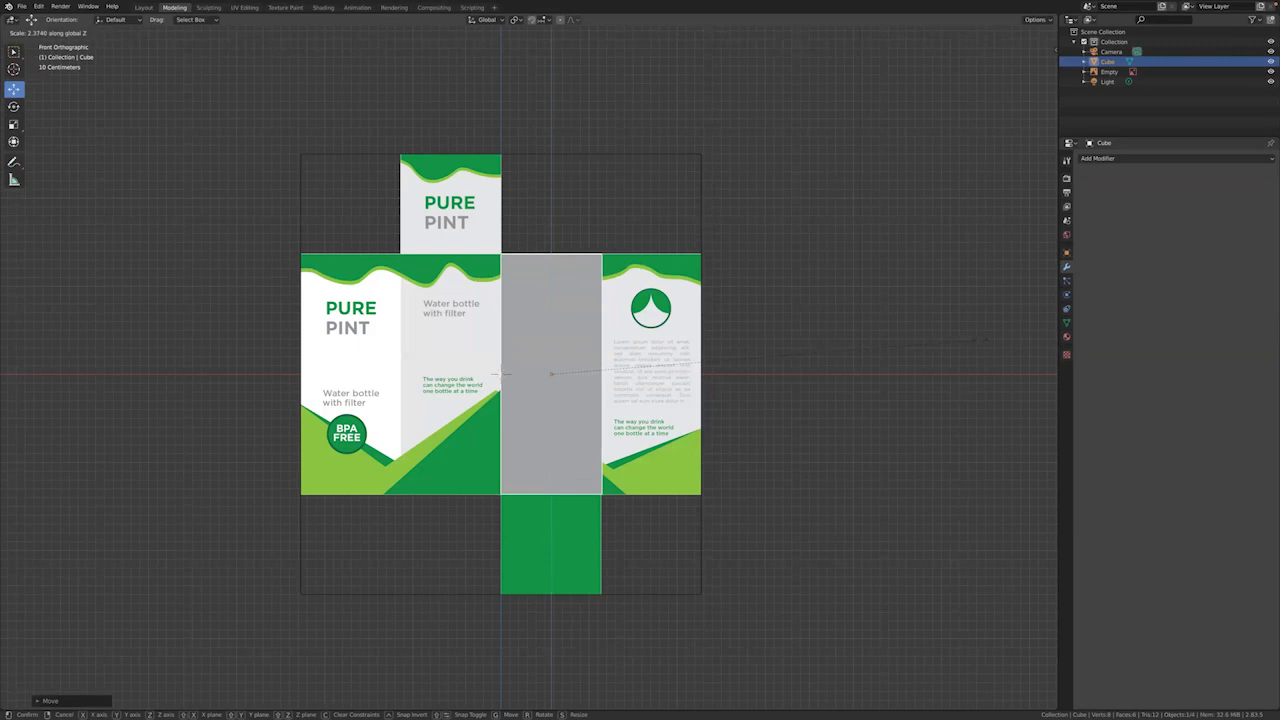
{"action": "left_click", "coordinate": [981, 343]}
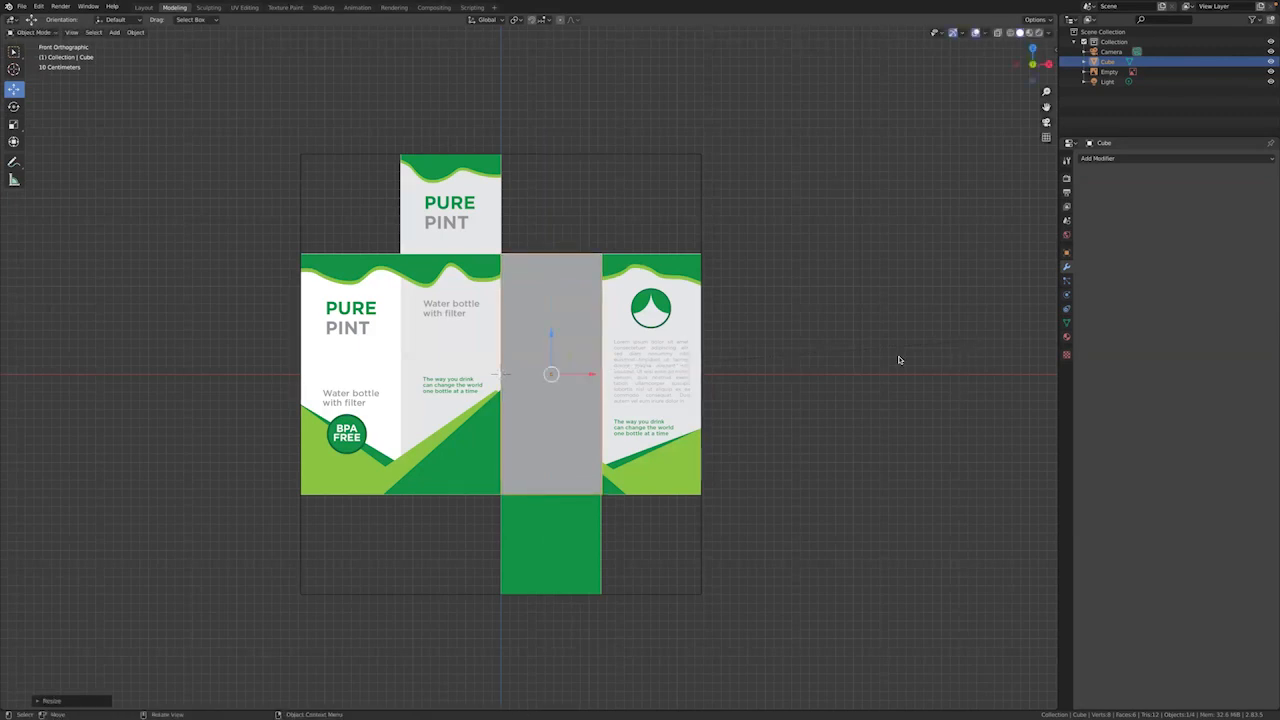
Step: Examine the resized box against the reference image from several angles, reselecting the box
{"action": "middle_click_drag", "start_coordinate": [794, 340], "coordinate": [712, 373]}
{"action": "middle_click_drag", "start_coordinate": [769, 338], "coordinate": [632, 388]}
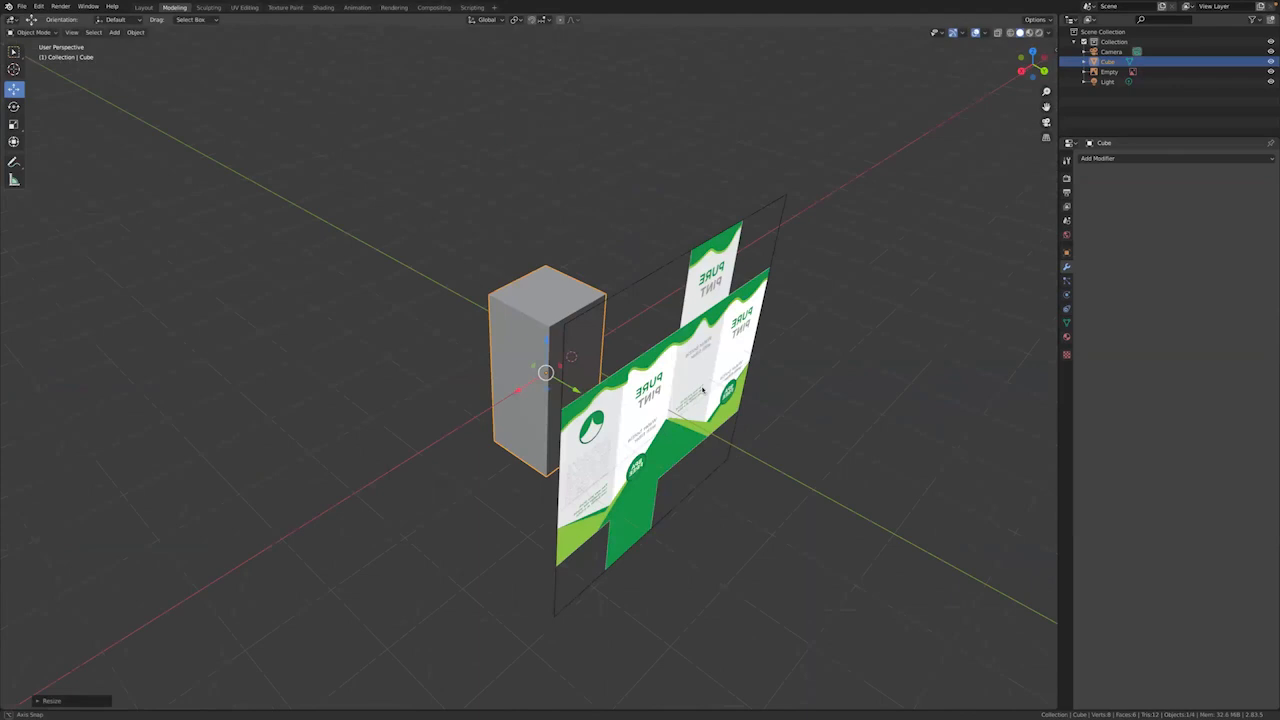
{"action": "middle_click_drag", "start_coordinate": [770, 305], "coordinate": [758, 382]}
{"action": "middle_click_drag", "start_coordinate": [634, 370], "coordinate": [749, 374]}
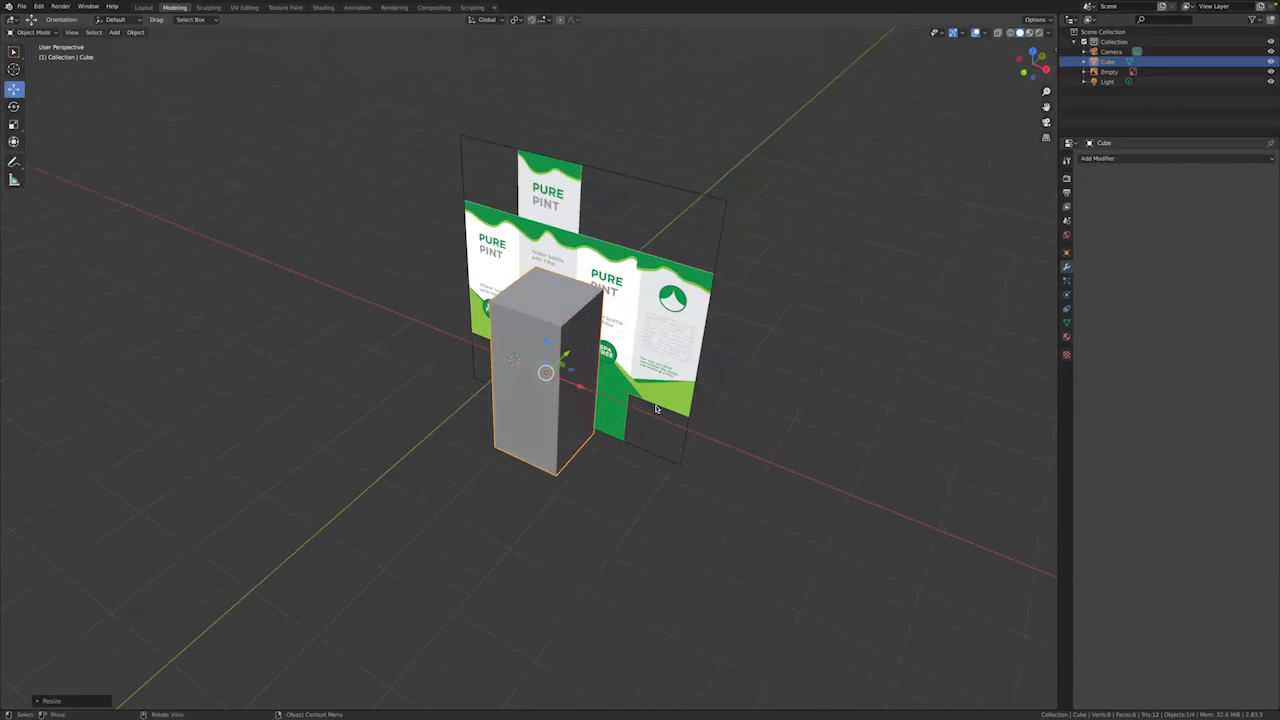
{"action": "middle_click_drag", "start_coordinate": [514, 480], "coordinate": [664, 425]}
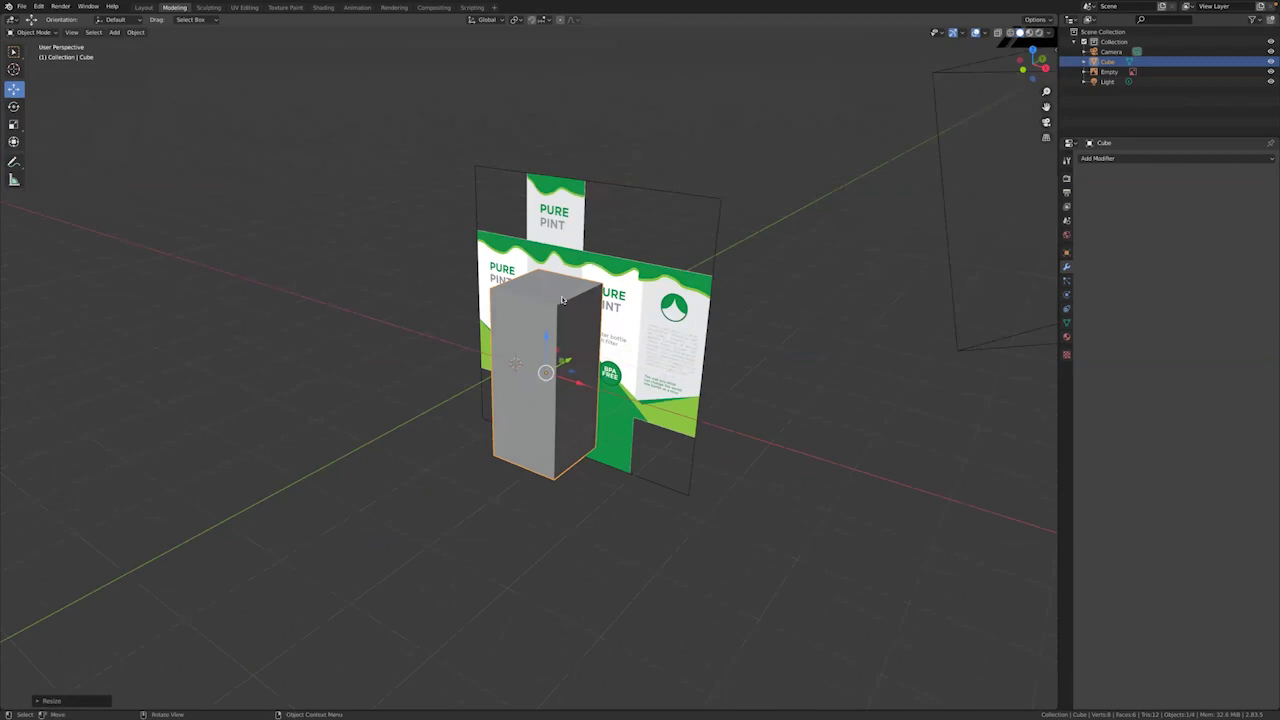
{"action": "left_click", "coordinate": [562, 301]}
{"action": "left_click", "coordinate": [787, 279]}
{"action": "left_click", "coordinate": [551, 363]}
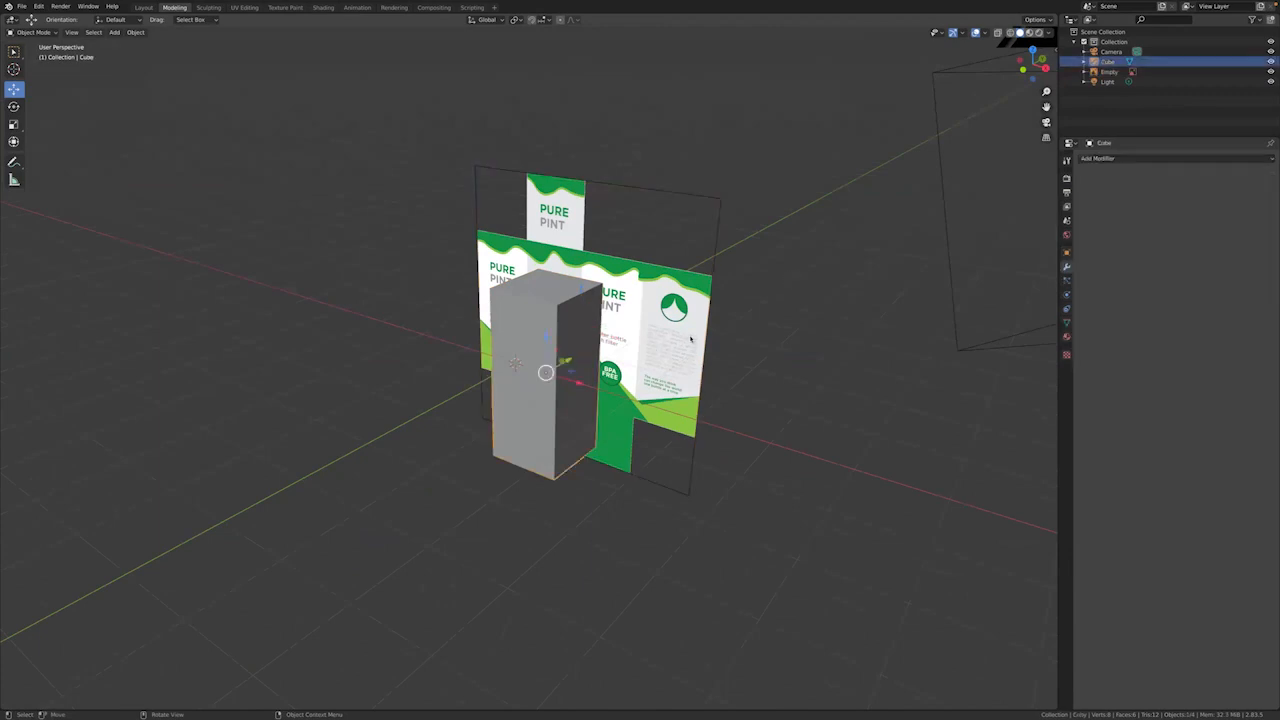
Step: Display the box's transform values and apply all transforms to it
{"action": "key", "text": "n"}
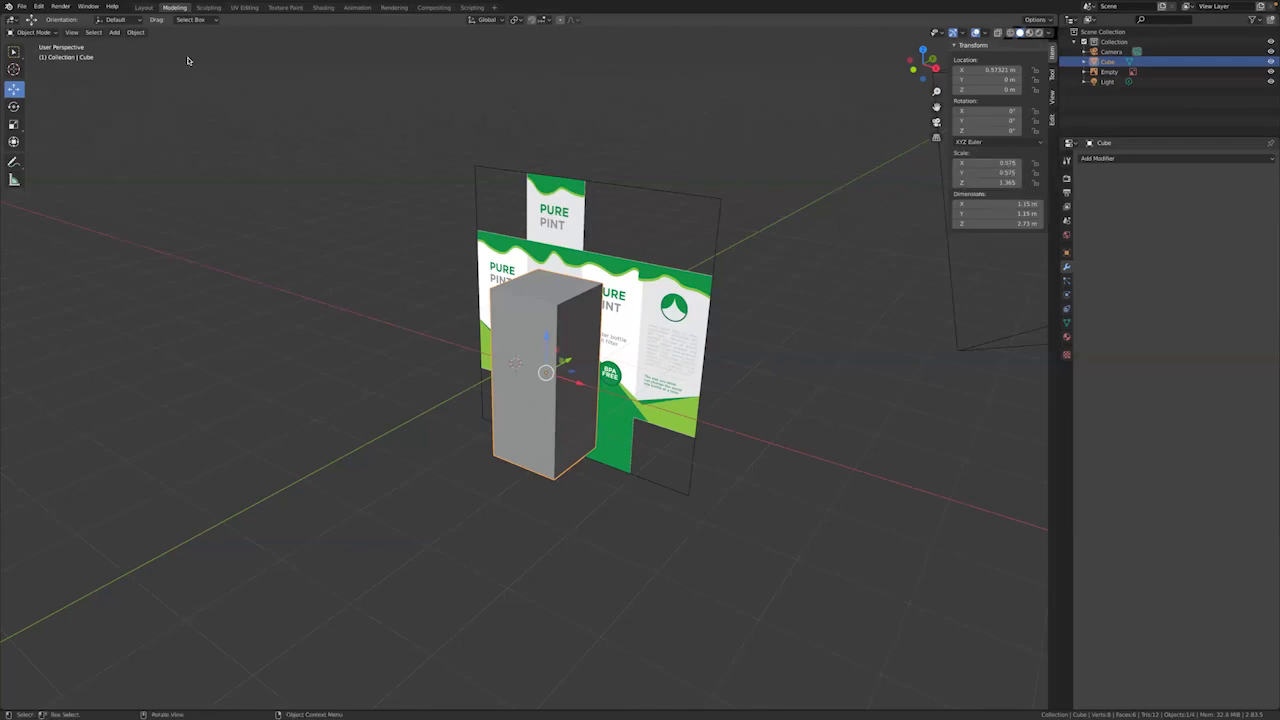
{"action": "left_click", "coordinate": [134, 33]}
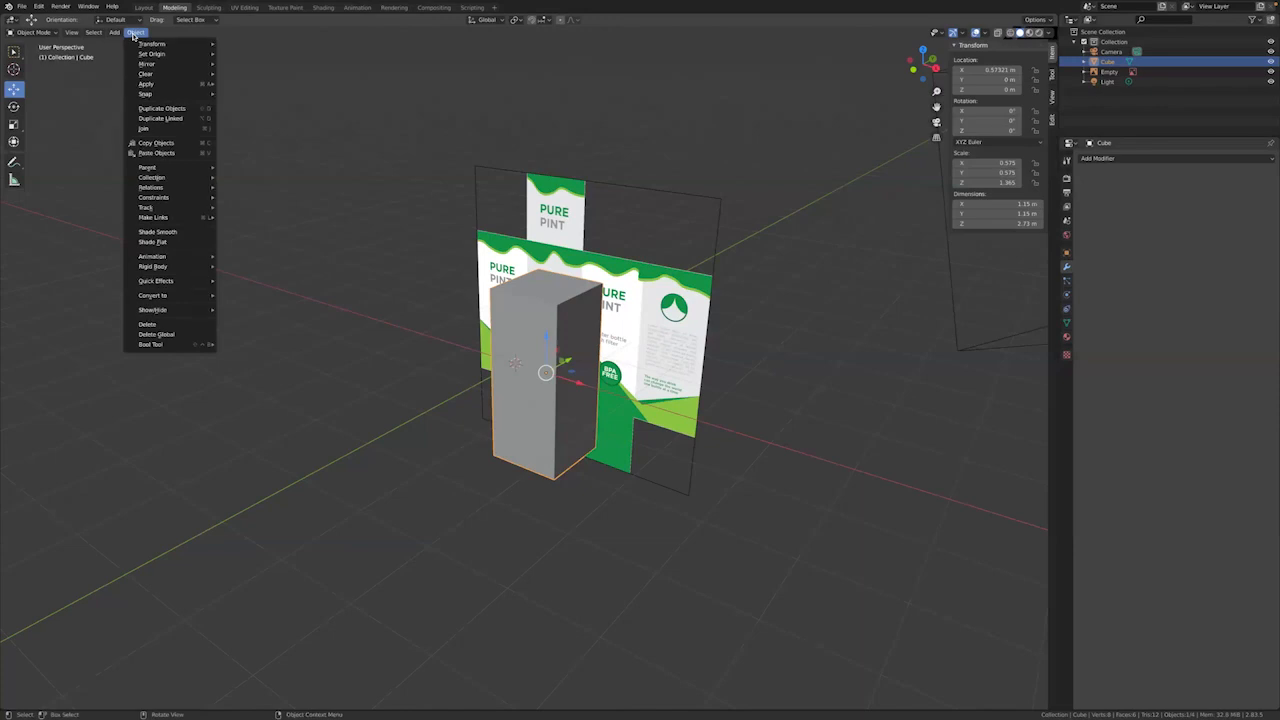
{"action": "mouse_move", "coordinate": [147, 84]}
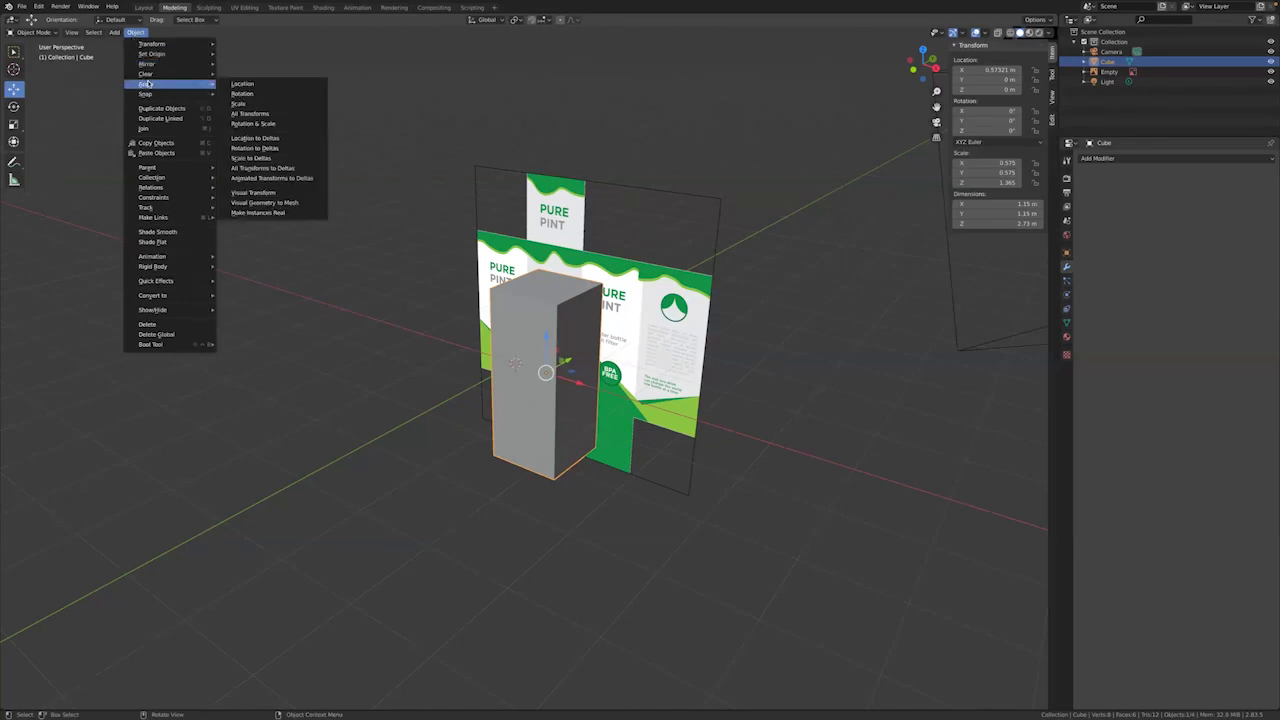
{"action": "left_click", "coordinate": [249, 114]}
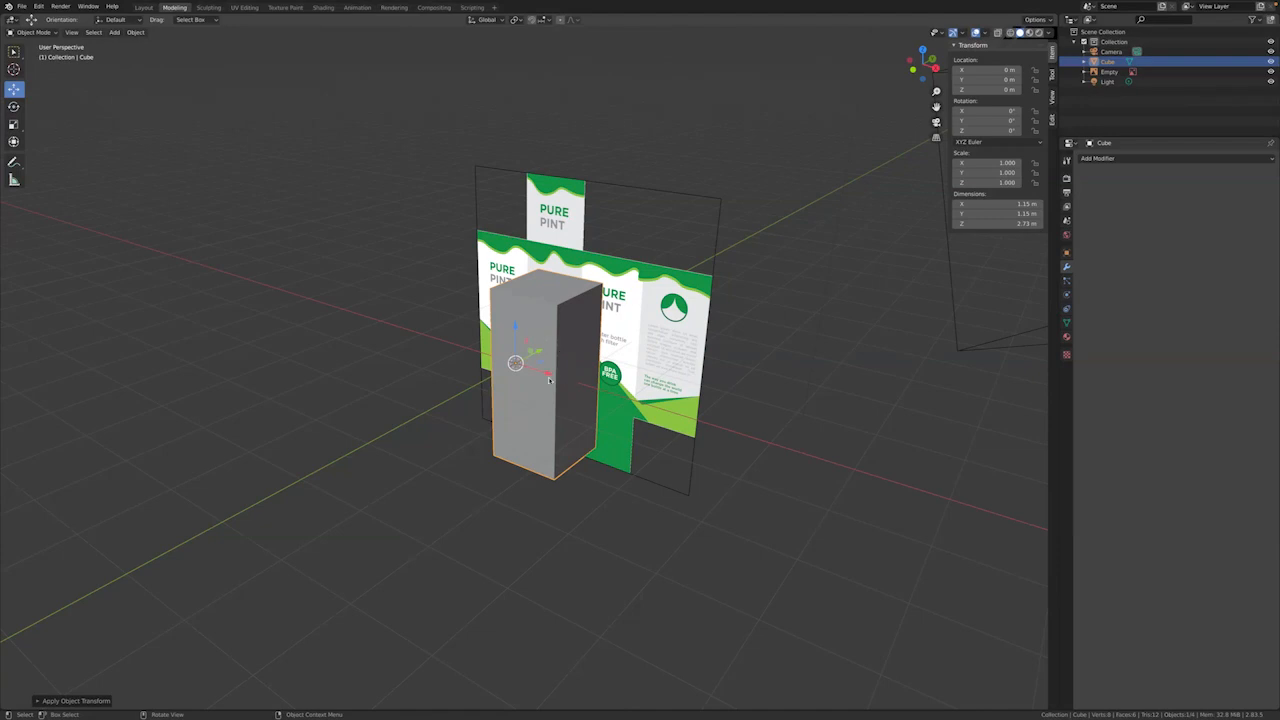
Step: Set the box's origin to its geometry
{"action": "left_click", "coordinate": [135, 32]}
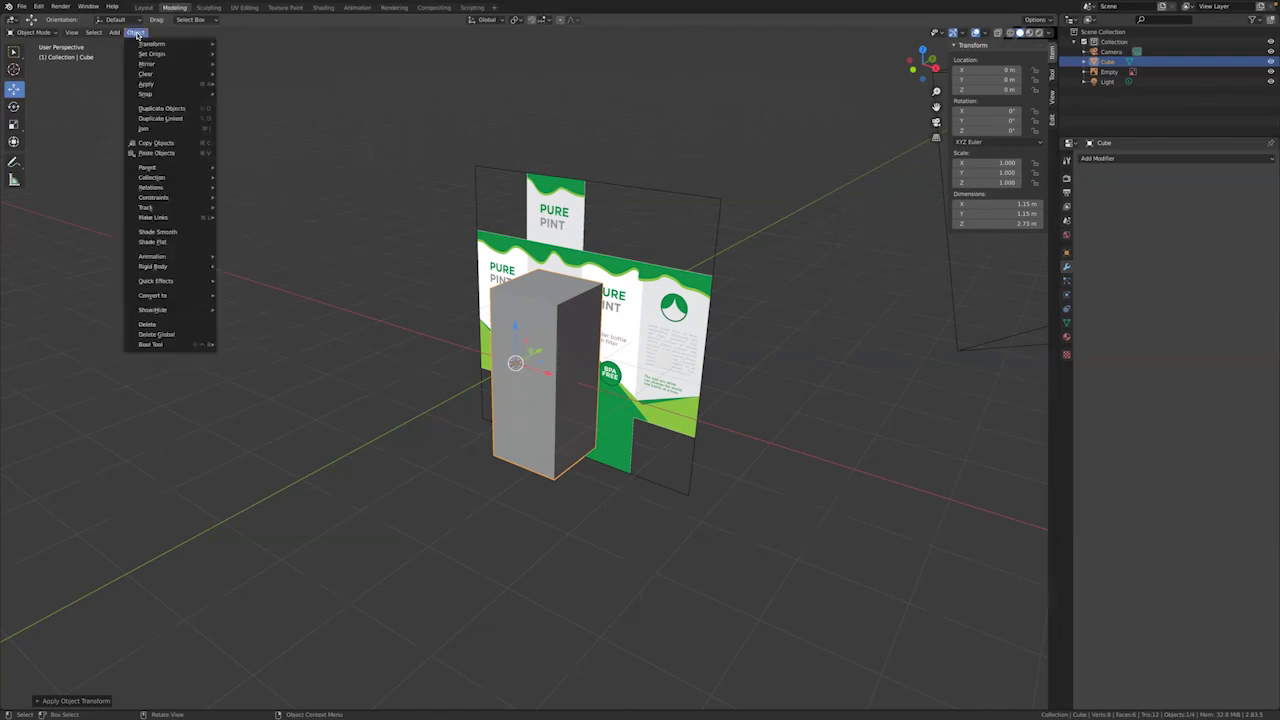
{"action": "mouse_move", "coordinate": [143, 57]}
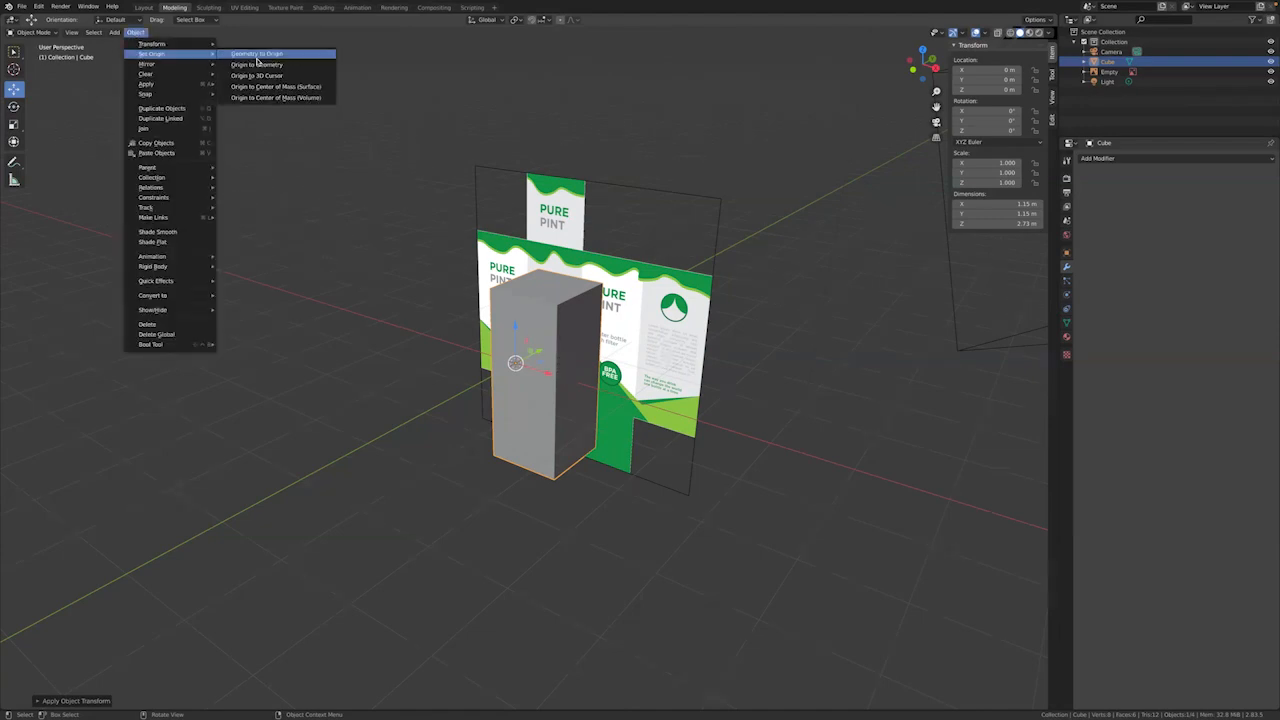
{"action": "left_click", "coordinate": [257, 65]}
{"action": "mouse_move", "coordinate": [366, 362]}
{"action": "middle_mouse_down"}
{"action": "mouse_move", "coordinate": [468, 374]}
{"action": "mouse_move", "coordinate": [337, 363]}
{"action": "mouse_move", "coordinate": [363, 329]}
{"action": "mouse_move", "coordinate": [371, 337]}
{"action": "middle_mouse_up"}
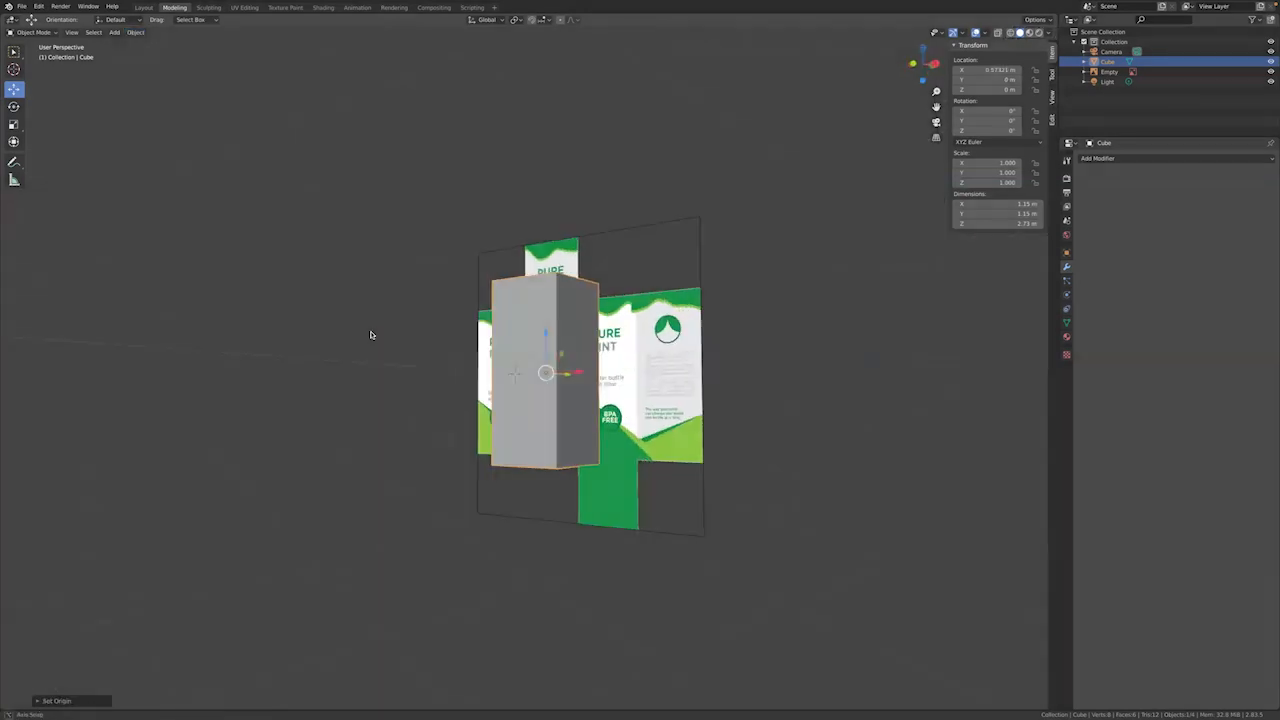